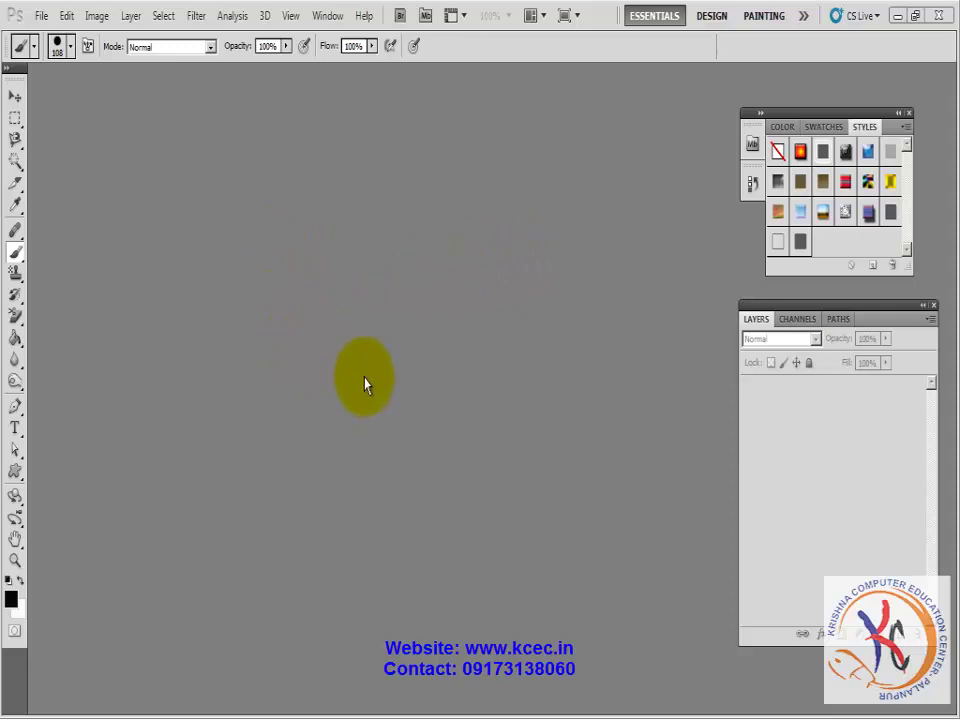
# Create a new 1024 x 768 Web-preset document named 'my project'.
pyautogui.click(41, 16)
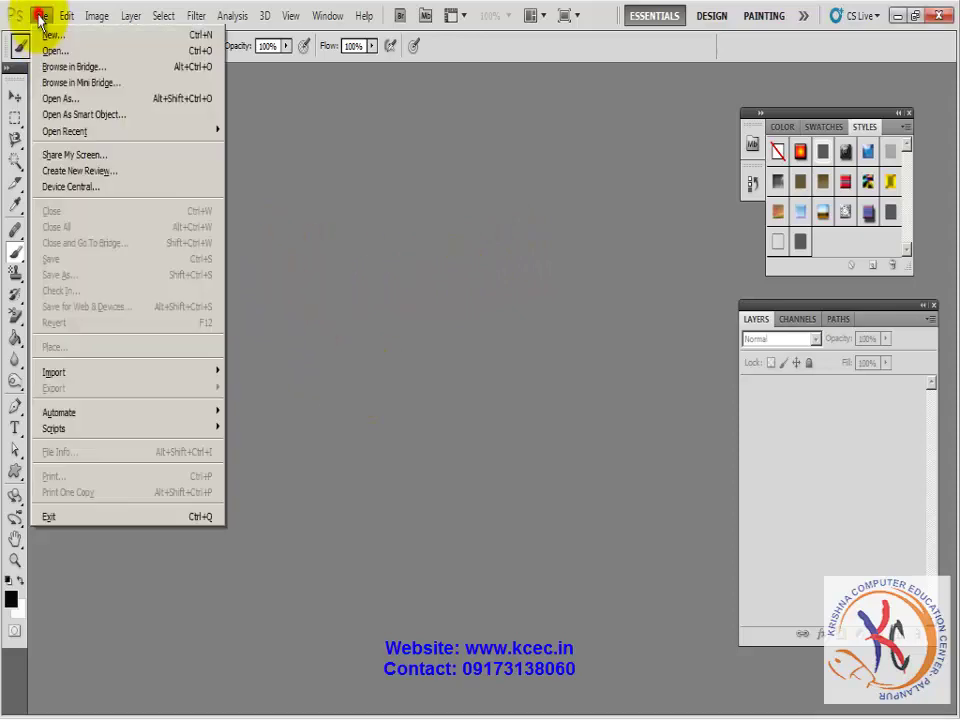
pyautogui.click(44, 36)
pyautogui.write('my project')
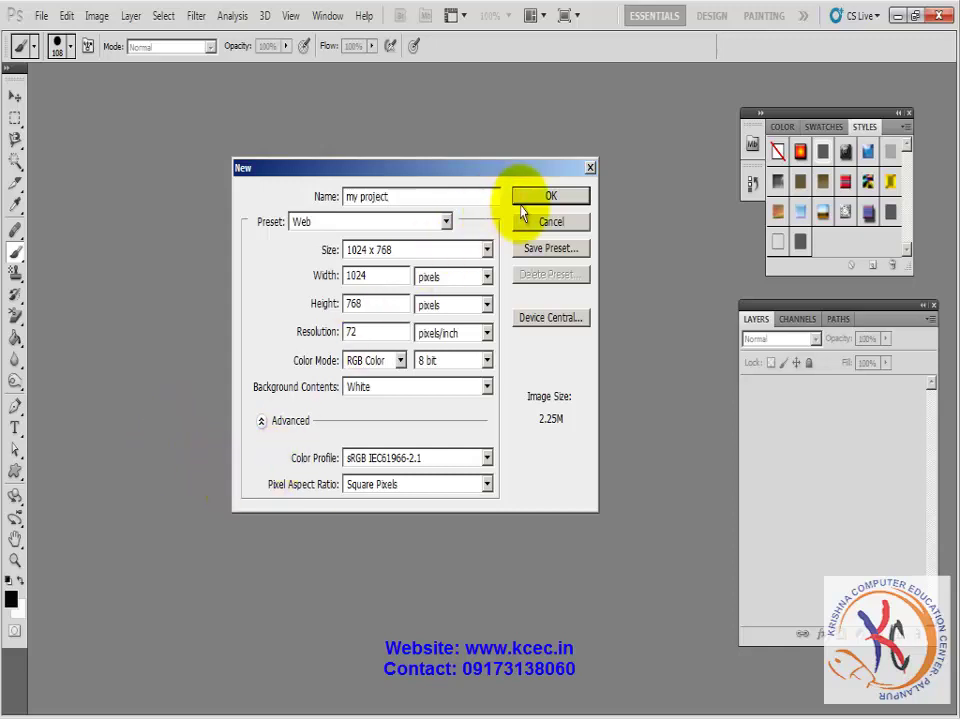
pyautogui.click(543, 199)
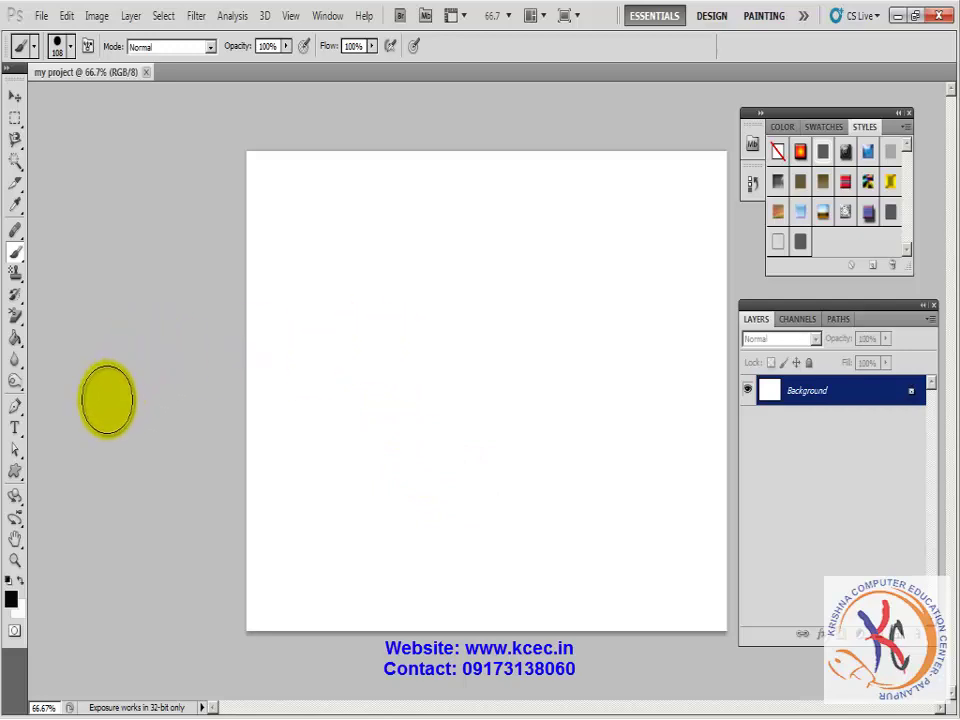
# Select the Move tool and render a grey Clouds pattern over the whole canvas.
pyautogui.click(15, 98)
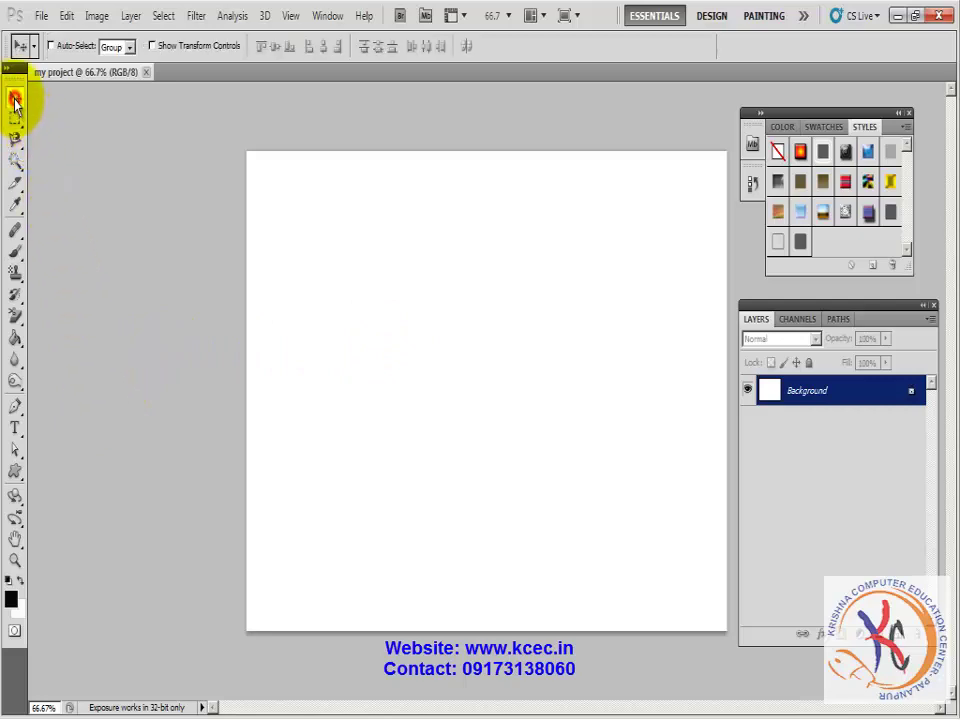
pyautogui.click(200, 17)
pyautogui.moveTo(210, 252)
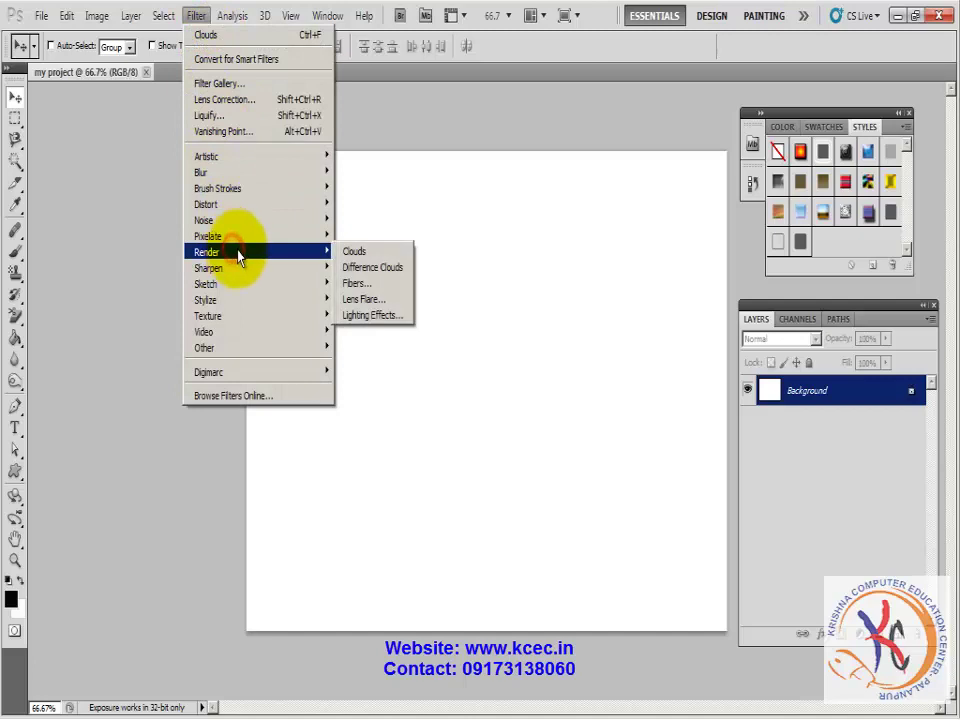
pyautogui.click(366, 252)
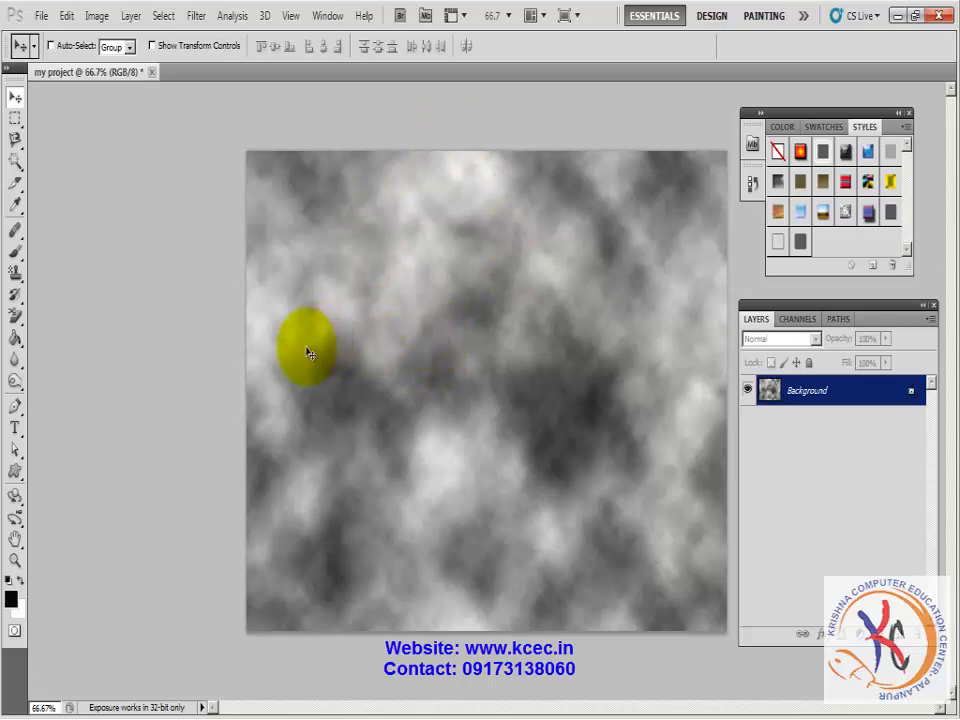
# Select the Brush tool with black, set its flow to 88%, and start a stroke along the top.
pyautogui.click(16, 252)
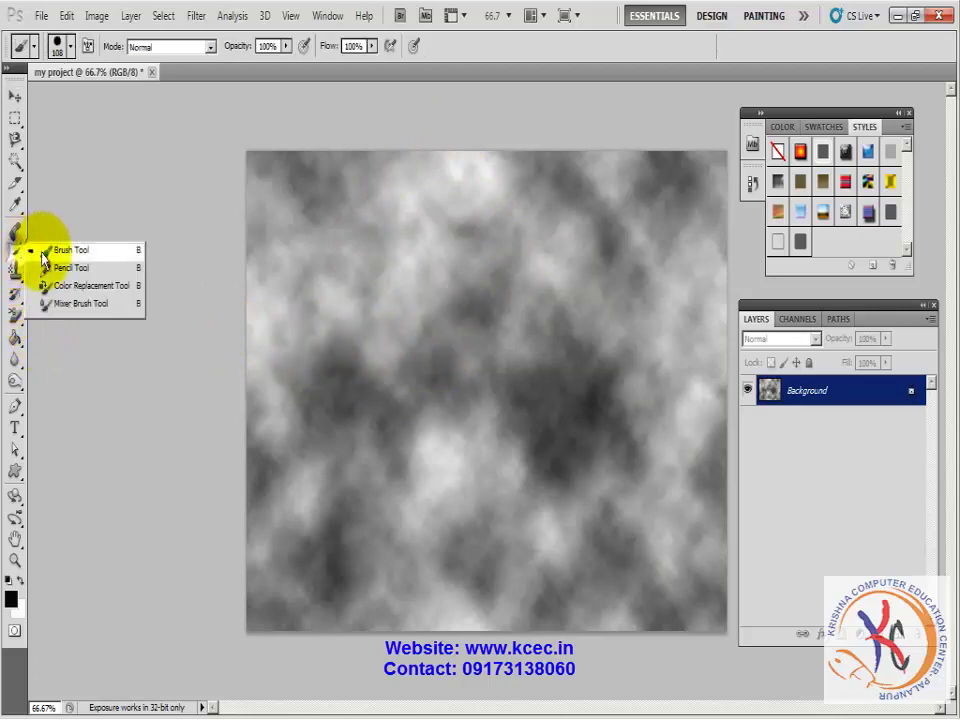
pyautogui.click(45, 250)
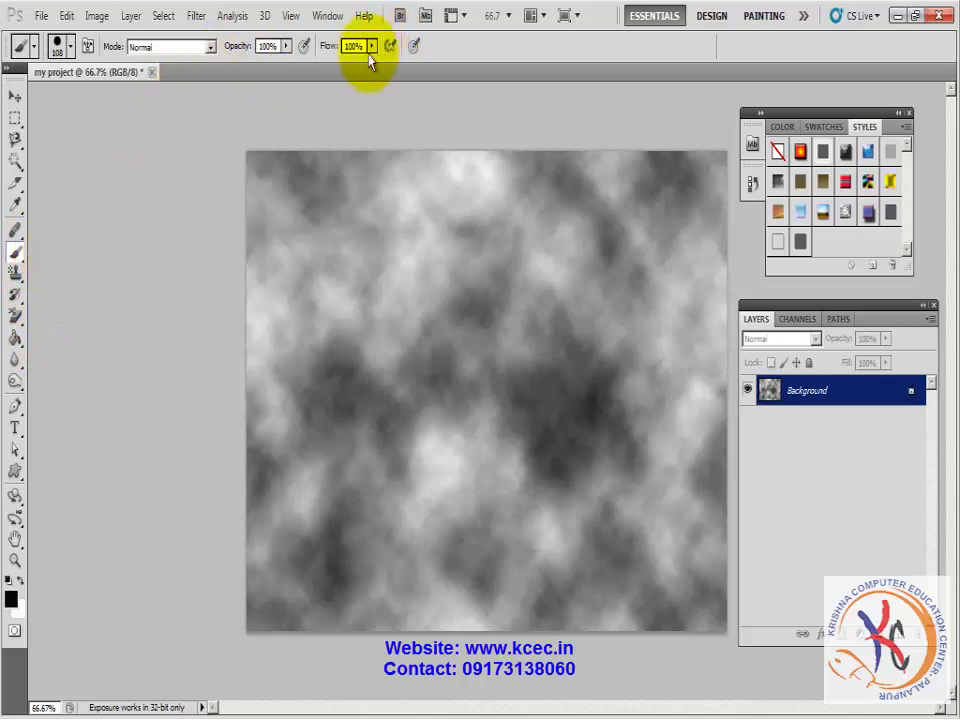
pyautogui.click(327, 64)
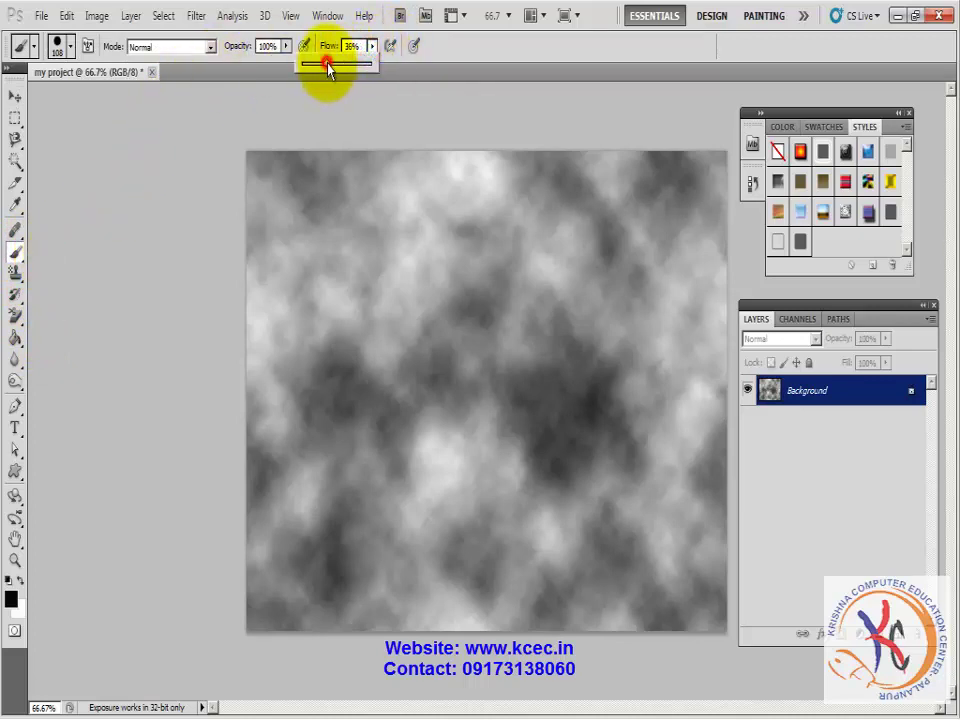
pyautogui.moveTo(293, 175); pyautogui.dragTo(410, 176)
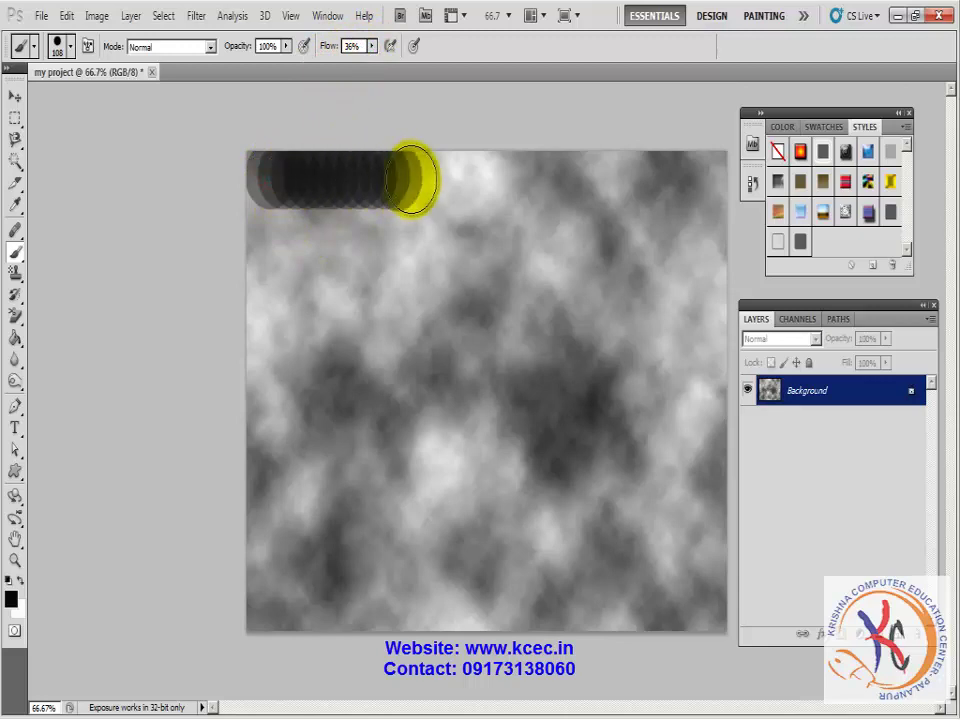
pyautogui.click(372, 46)
pyautogui.moveTo(369, 63); pyautogui.dragTo(410, 65)
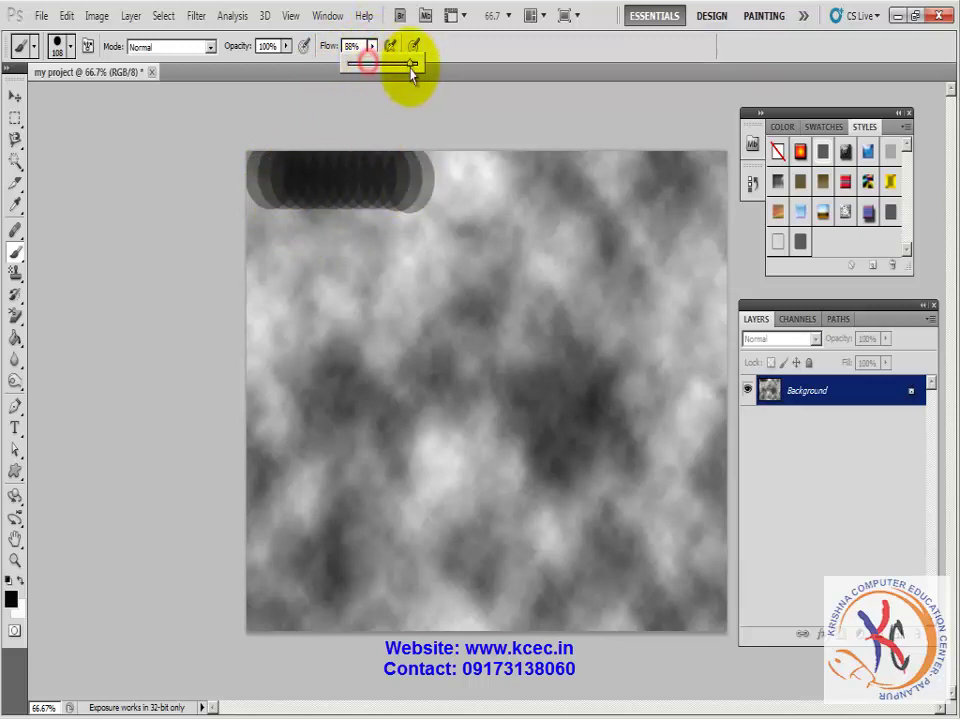
# Paint the upper canvas solid black, leaving clouds only along the bottom.
pyautogui.moveTo(257, 176)
pyautogui.mouseDown()
pyautogui.moveTo(562, 178)
pyautogui.moveTo(420, 160)
pyautogui.moveTo(728, 139)
pyautogui.moveTo(729, 343)
pyautogui.moveTo(195, 305)
pyautogui.moveTo(231, 141)
pyautogui.moveTo(242, 386)
pyautogui.mouseUp()
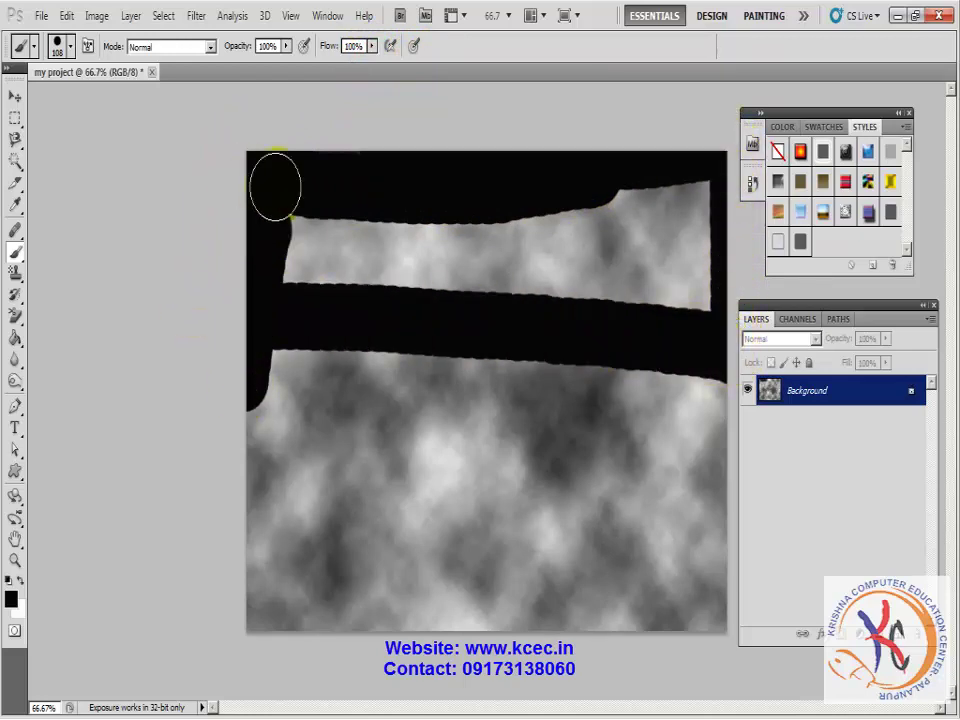
pyautogui.moveTo(278, 284)
pyautogui.mouseDown()
pyautogui.moveTo(262, 361)
pyautogui.moveTo(313, 388)
pyautogui.moveTo(428, 365)
pyautogui.moveTo(360, 390)
pyautogui.moveTo(486, 386)
pyautogui.moveTo(405, 250)
pyautogui.moveTo(690, 208)
pyautogui.moveTo(699, 278)
pyautogui.mouseUp()
pyautogui.moveTo(614, 337)
pyautogui.mouseDown()
pyautogui.moveTo(499, 364)
pyautogui.moveTo(705, 357)
pyautogui.moveTo(593, 375)
pyautogui.mouseUp()
pyautogui.moveTo(480, 369)
pyautogui.mouseDown()
pyautogui.moveTo(709, 257)
pyautogui.moveTo(549, 282)
pyautogui.mouseUp()
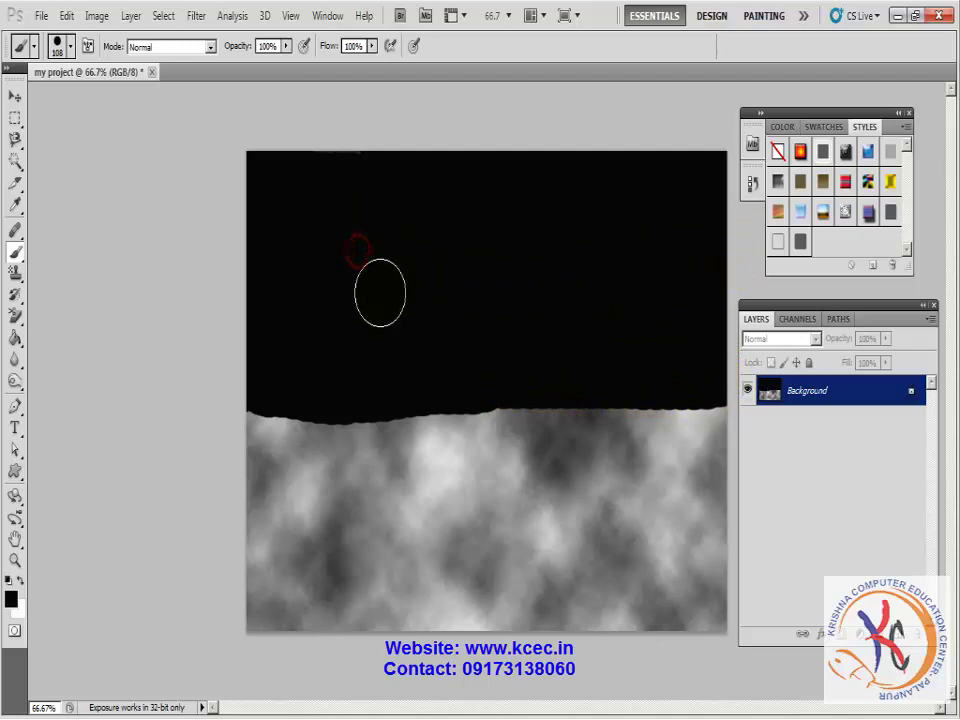
pyautogui.click(15, 96)
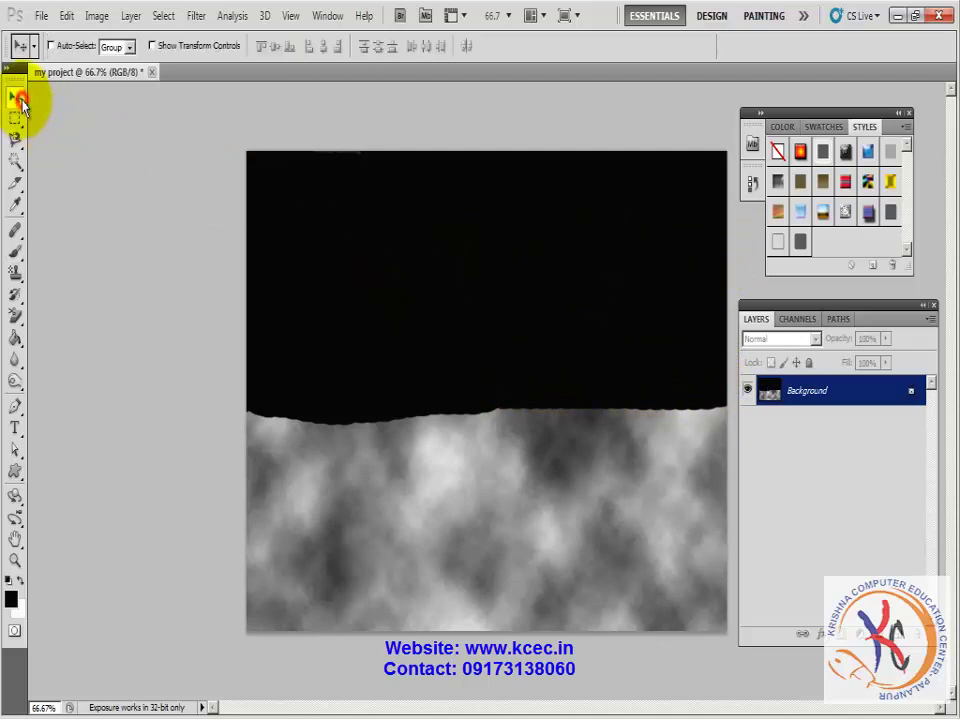
# Open the Liquify filter on the black-topped cloud image.
pyautogui.click(196, 16)
pyautogui.click(238, 121)
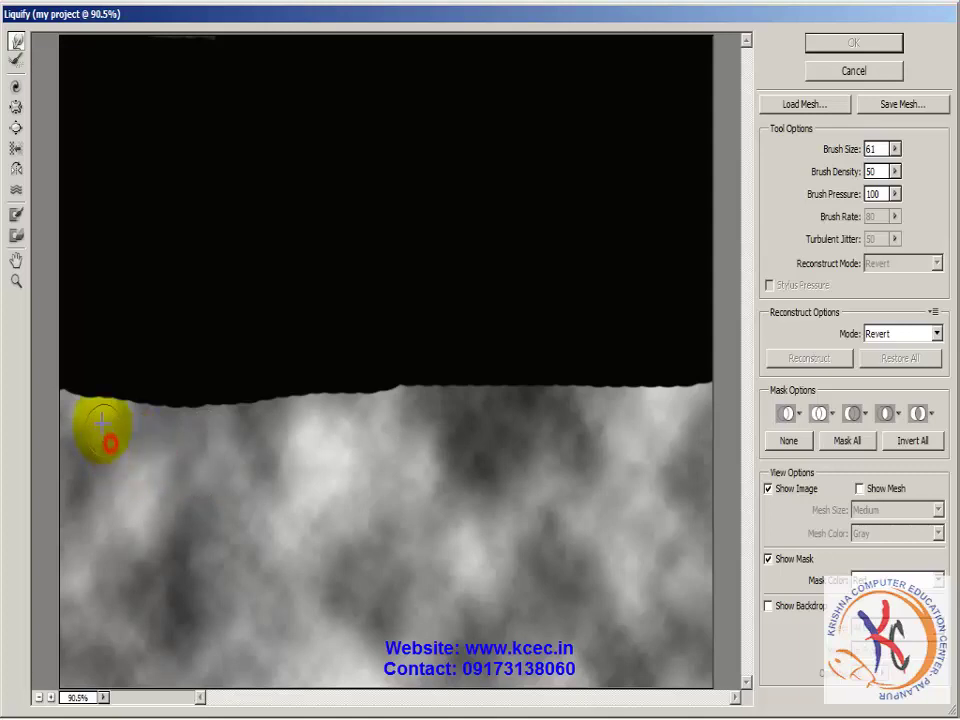
# Warp two tall, curved flame spikes upward from the cloud edge at the left.
pyautogui.moveTo(103, 430); pyautogui.dragTo(94, 328)
pyautogui.moveTo(94, 400); pyautogui.dragTo(146, 210)
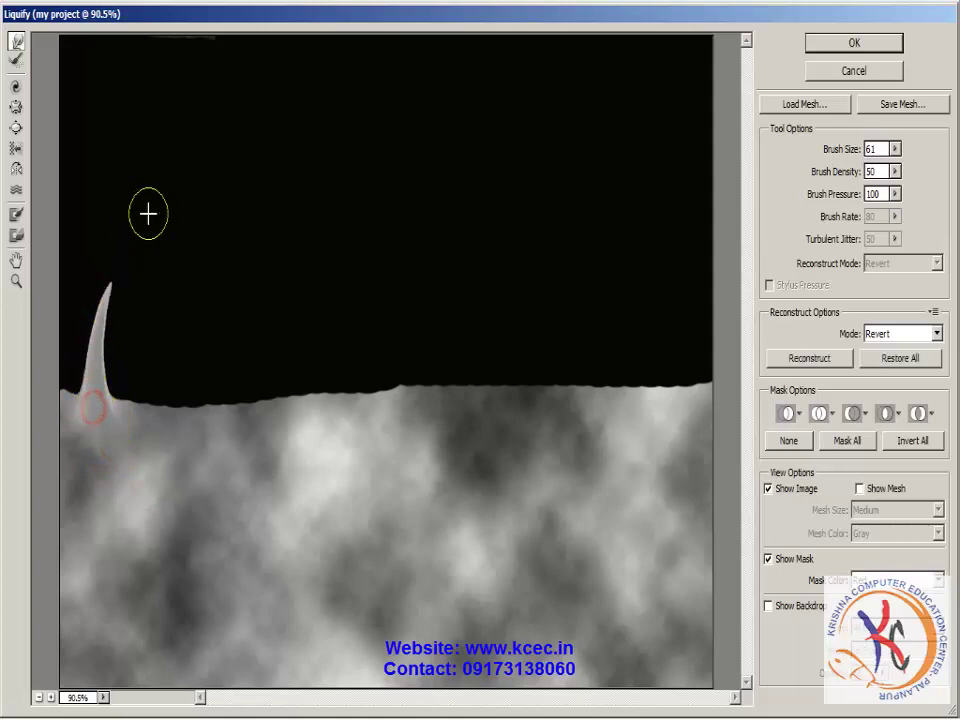
pyautogui.moveTo(102, 407)
pyautogui.mouseDown()
pyautogui.moveTo(146, 392)
pyautogui.moveTo(156, 426)
pyautogui.moveTo(100, 354)
pyautogui.moveTo(116, 284)
pyautogui.mouseUp()
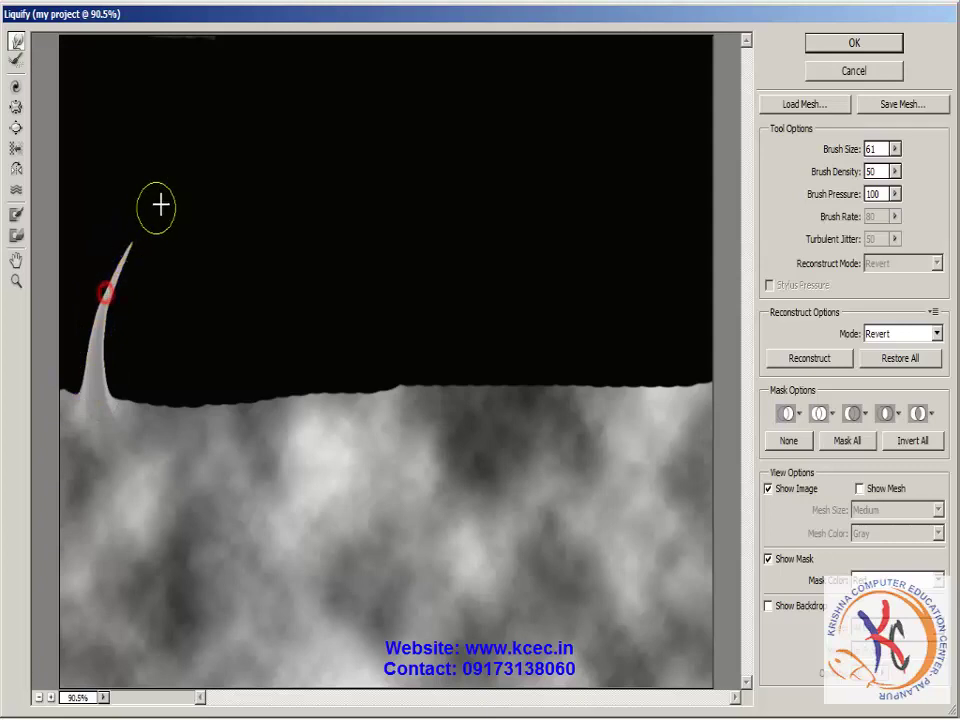
pyautogui.moveTo(156, 422); pyautogui.dragTo(166, 309)
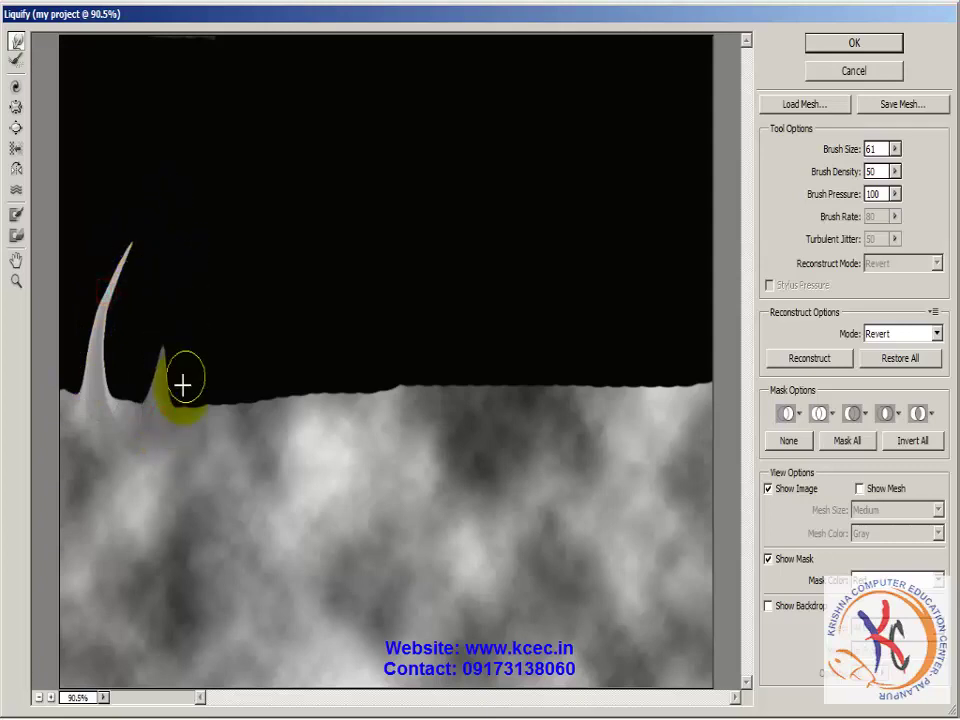
pyautogui.moveTo(183, 385)
pyautogui.mouseDown()
pyautogui.moveTo(167, 347)
pyautogui.moveTo(197, 300)
pyautogui.mouseUp()
pyautogui.moveTo(154, 399); pyautogui.dragTo(215, 219)
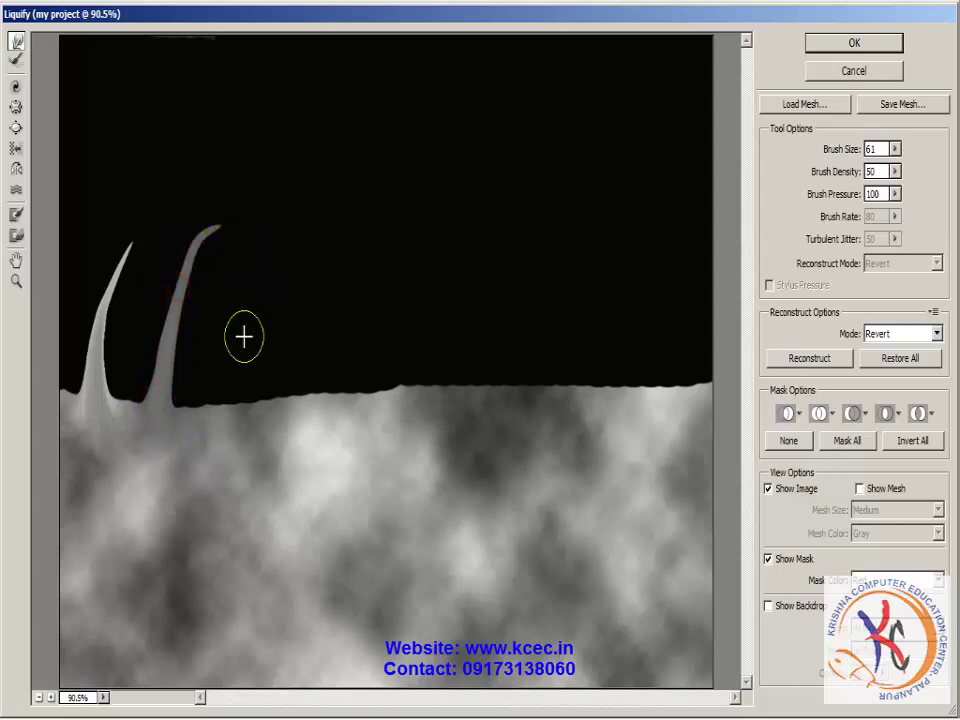
pyautogui.click(219, 424)
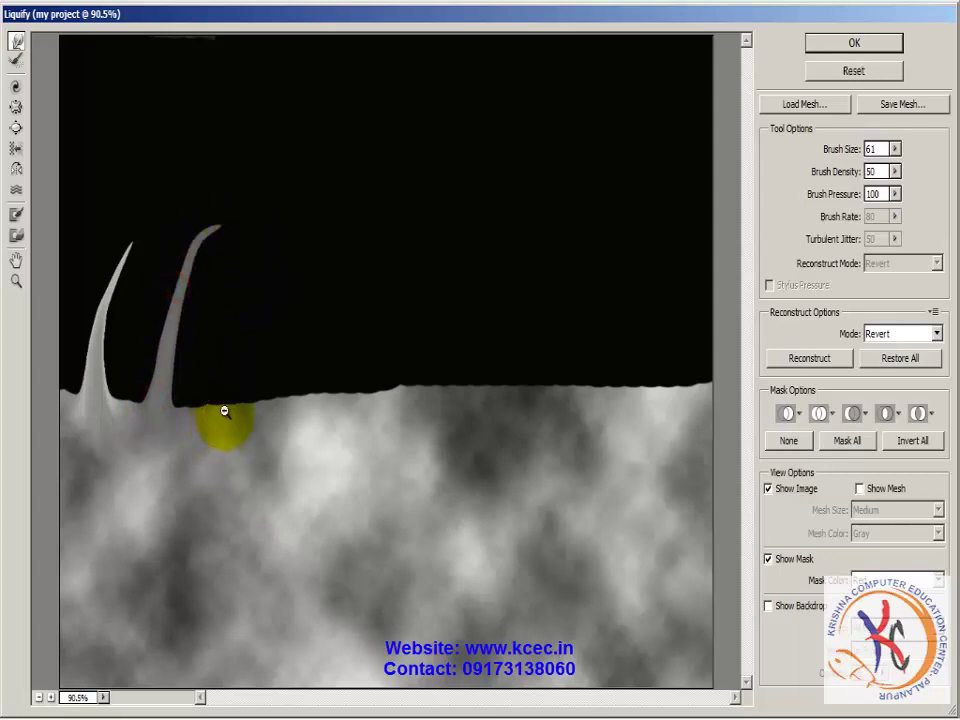
pyautogui.moveTo(224, 409)
pyautogui.mouseDown()
pyautogui.moveTo(165, 420)
pyautogui.moveTo(184, 246)
pyautogui.mouseUp()
pyautogui.moveTo(167, 349); pyautogui.dragTo(174, 261)
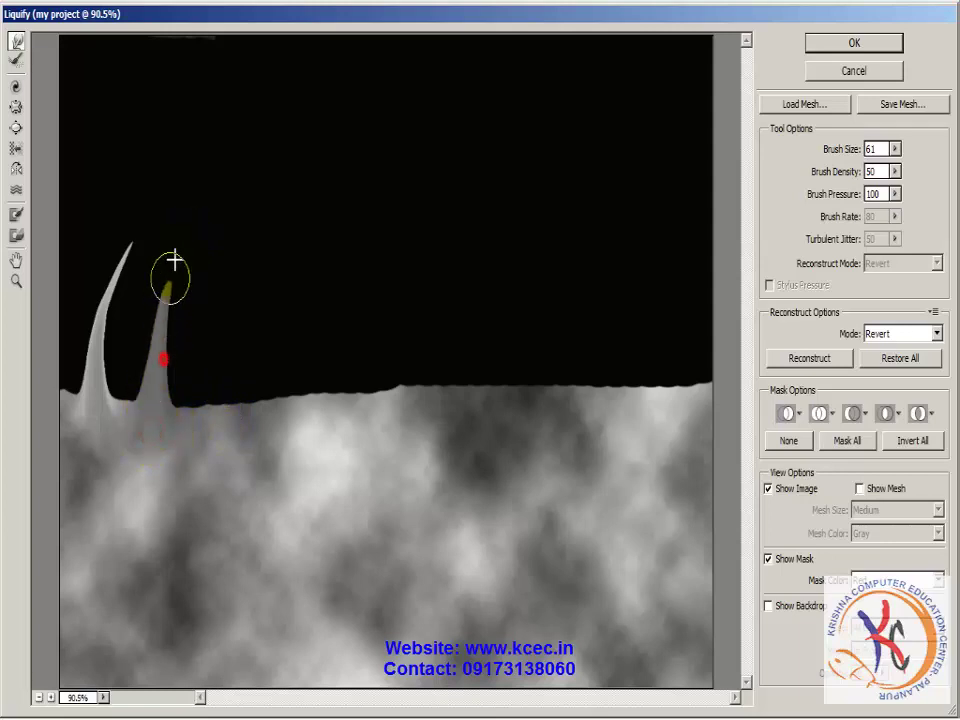
pyautogui.moveTo(162, 317); pyautogui.dragTo(214, 233)
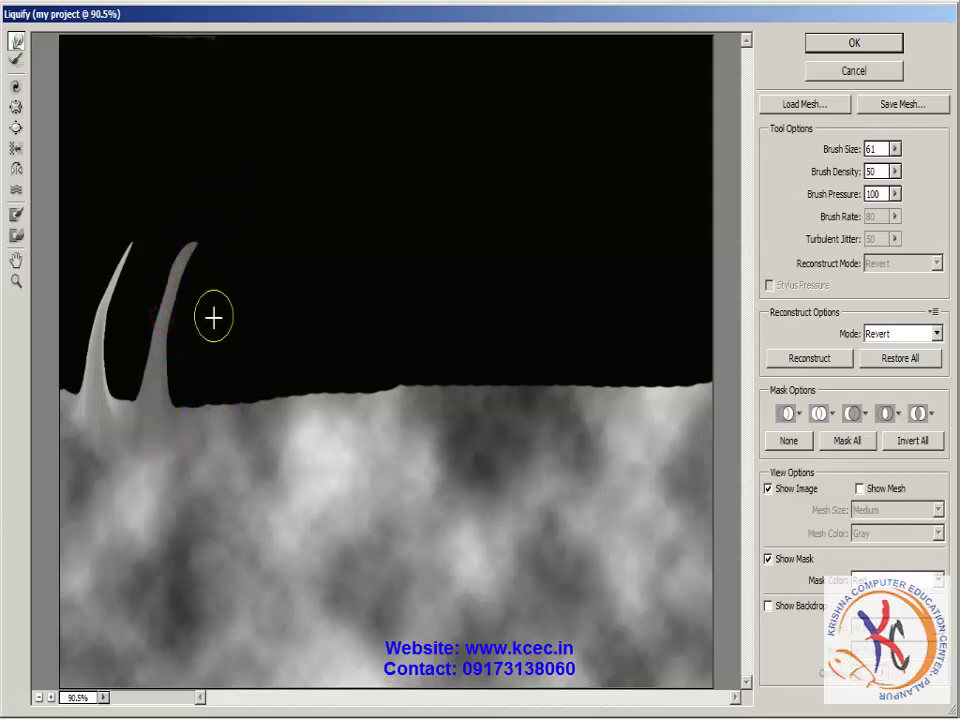
# Pull a third and fourth spike upward, undoing a kink, plus a thin spike beside them.
pyautogui.moveTo(229, 446); pyautogui.dragTo(236, 272)
pyautogui.moveTo(225, 407); pyautogui.dragTo(228, 277)
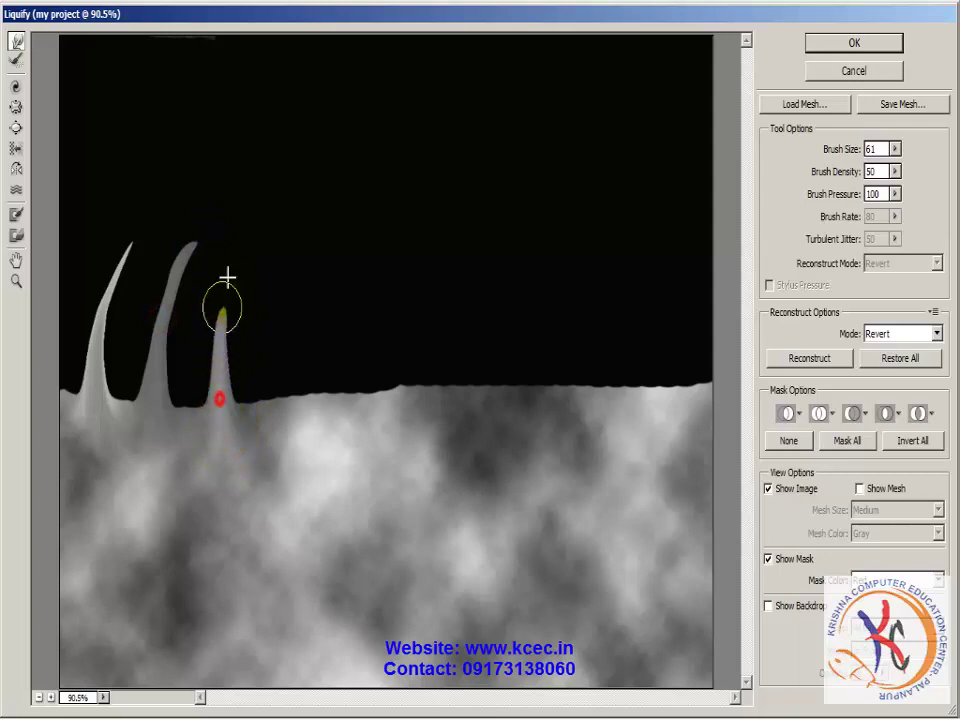
pyautogui.moveTo(223, 328)
pyautogui.mouseDown()
pyautogui.moveTo(240, 238)
pyautogui.moveTo(244, 410)
pyautogui.mouseUp()
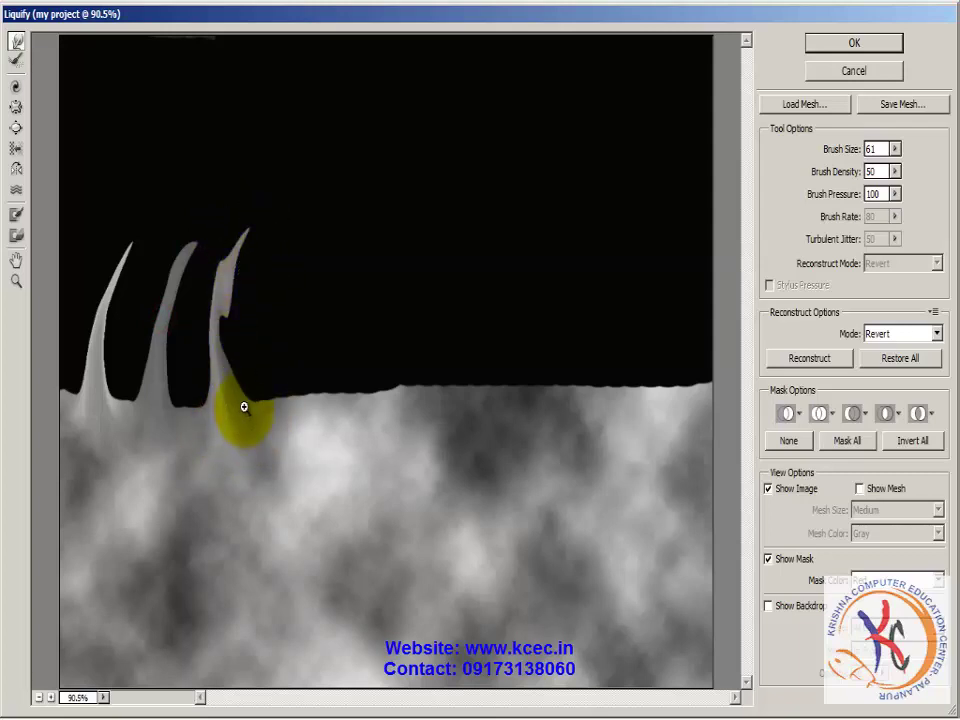
pyautogui.hotkey('ctrl', 'z')
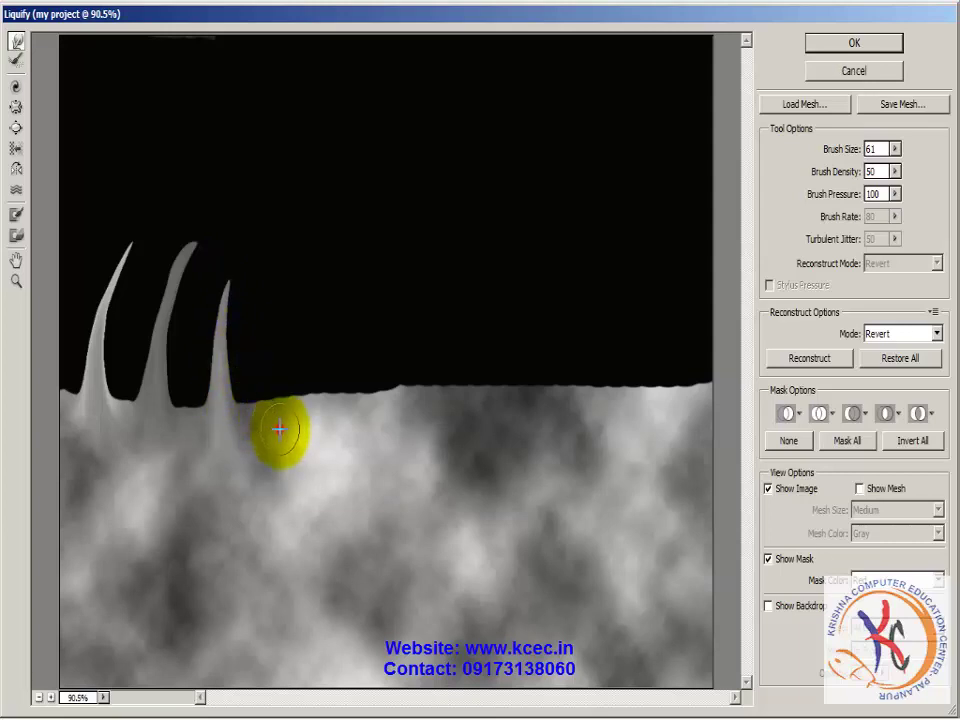
pyautogui.moveTo(279, 429); pyautogui.dragTo(278, 235)
pyautogui.moveTo(275, 398); pyautogui.dragTo(275, 190)
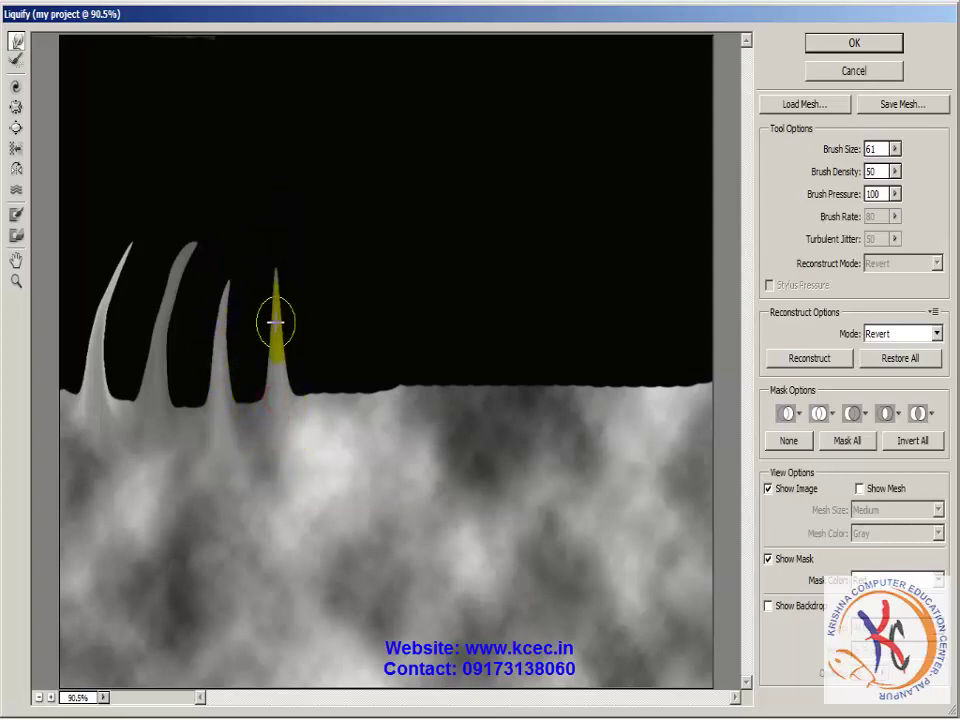
pyautogui.moveTo(275, 322); pyautogui.dragTo(296, 193)
pyautogui.moveTo(321, 428)
pyautogui.mouseDown()
pyautogui.moveTo(285, 410)
pyautogui.moveTo(321, 242)
pyautogui.mouseUp()
pyautogui.moveTo(285, 390)
pyautogui.mouseDown()
pyautogui.moveTo(321, 193)
pyautogui.moveTo(300, 373)
pyautogui.moveTo(364, 448)
pyautogui.moveTo(343, 261)
pyautogui.mouseUp()
# Raise a tall central spike with its upper part bent leftward.
pyautogui.moveTo(349, 422)
pyautogui.mouseDown()
pyautogui.moveTo(335, 330)
pyautogui.moveTo(345, 240)
pyautogui.mouseUp()
pyautogui.moveTo(403, 439); pyautogui.dragTo(393, 260)
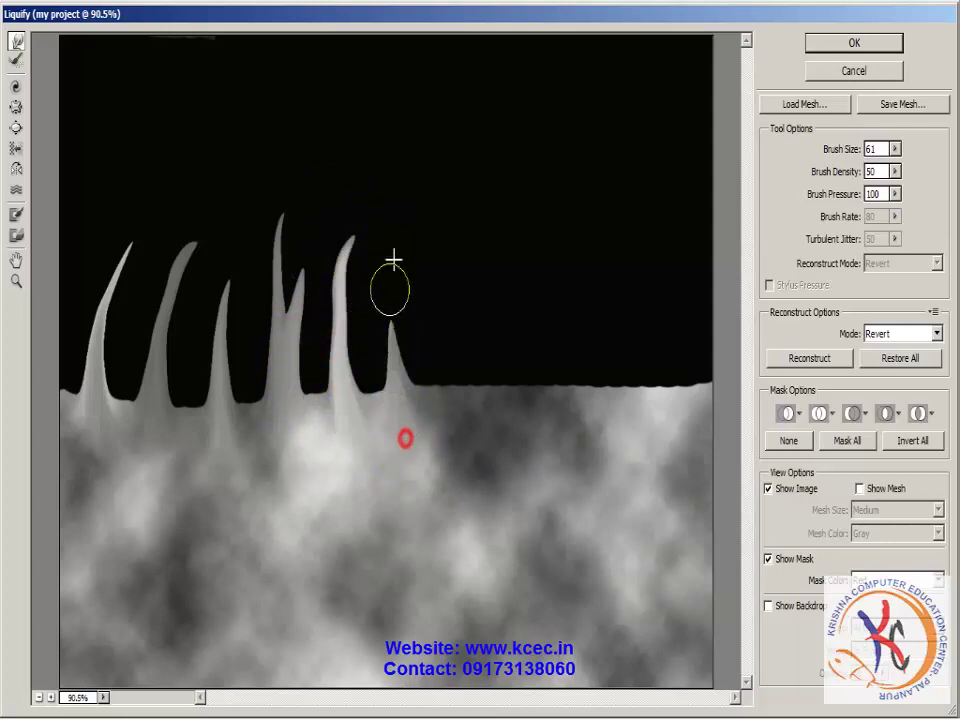
pyautogui.moveTo(393, 387); pyautogui.dragTo(398, 178)
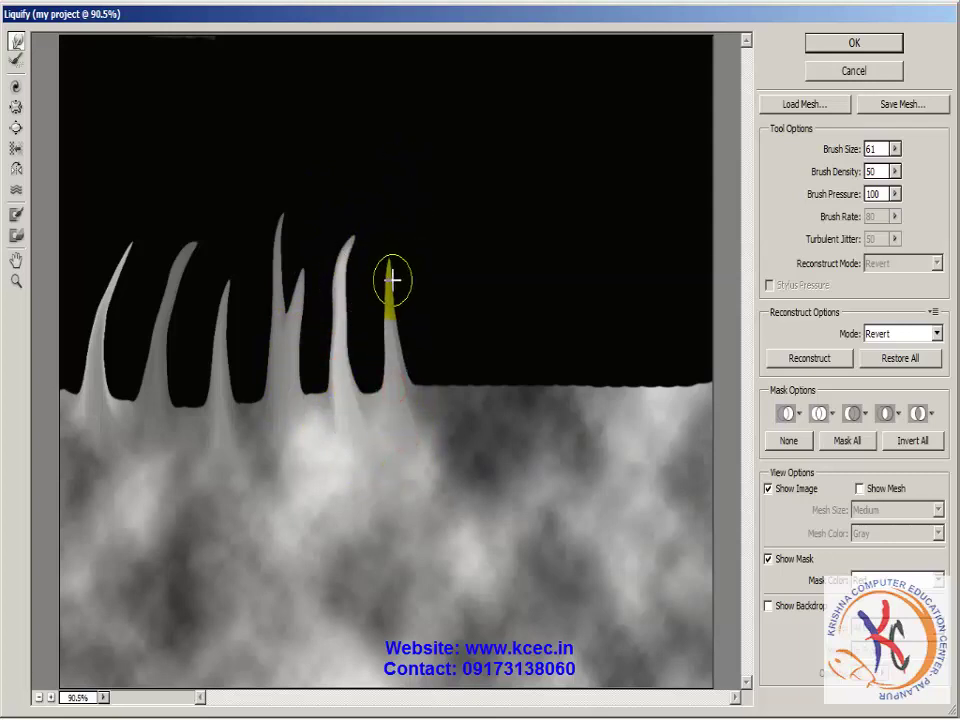
pyautogui.moveTo(414, 377)
pyautogui.mouseDown()
pyautogui.moveTo(375, 279)
pyautogui.moveTo(407, 363)
pyautogui.moveTo(411, 197)
pyautogui.moveTo(403, 259)
pyautogui.moveTo(445, 399)
pyautogui.mouseUp()
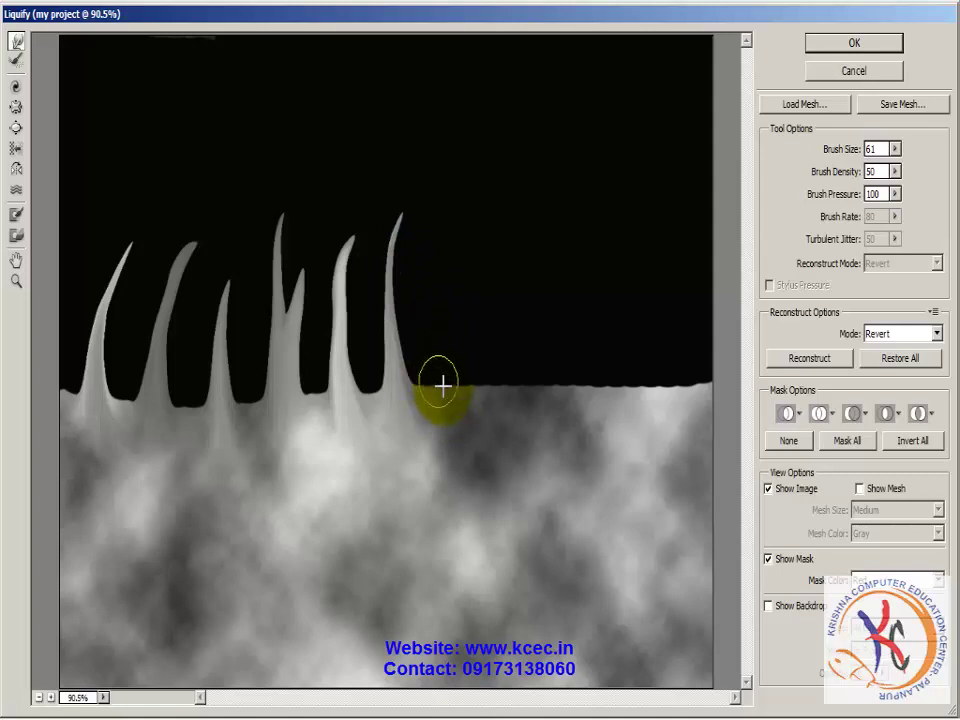
# Add several more tall spikes rising across the right half of the image.
pyautogui.moveTo(503, 428); pyautogui.dragTo(468, 314)
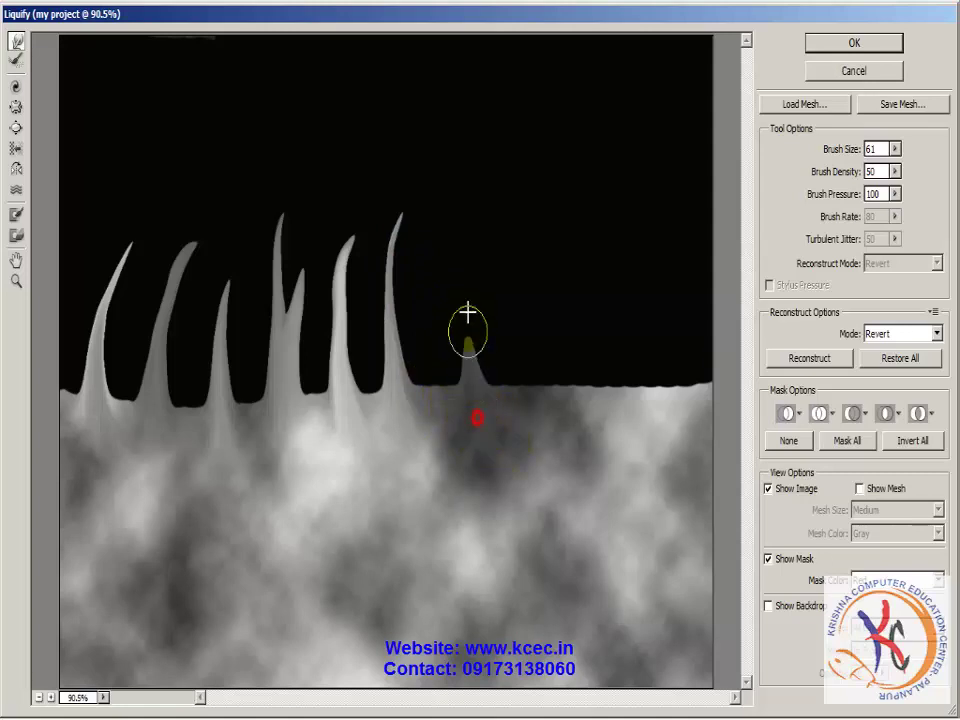
pyautogui.moveTo(480, 399); pyautogui.dragTo(479, 284)
pyautogui.moveTo(475, 362); pyautogui.dragTo(515, 207)
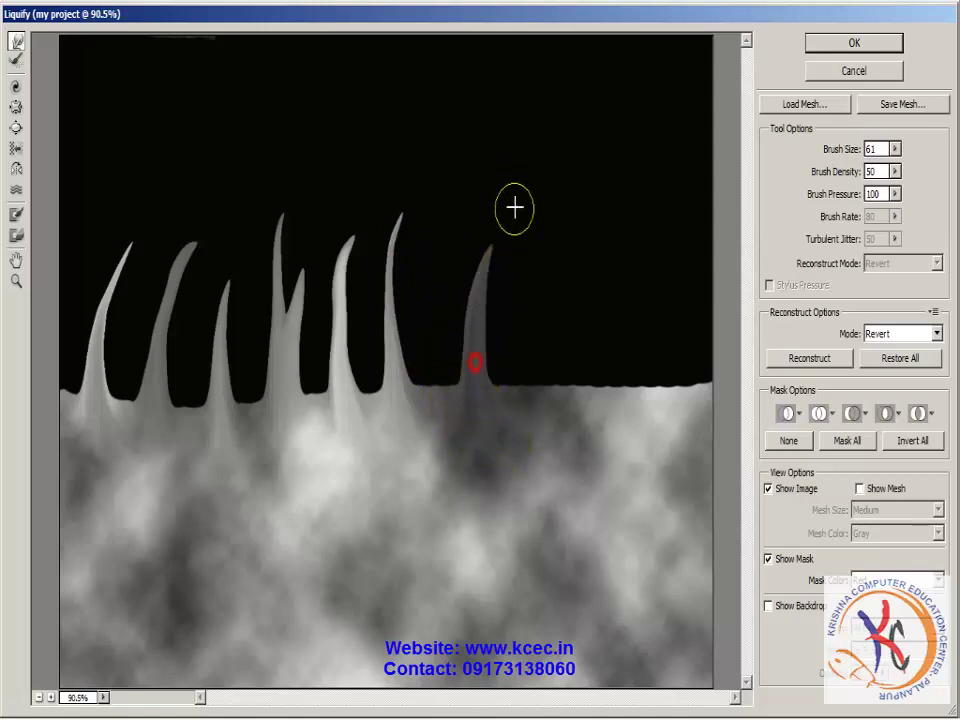
pyautogui.moveTo(481, 338); pyautogui.dragTo(512, 208)
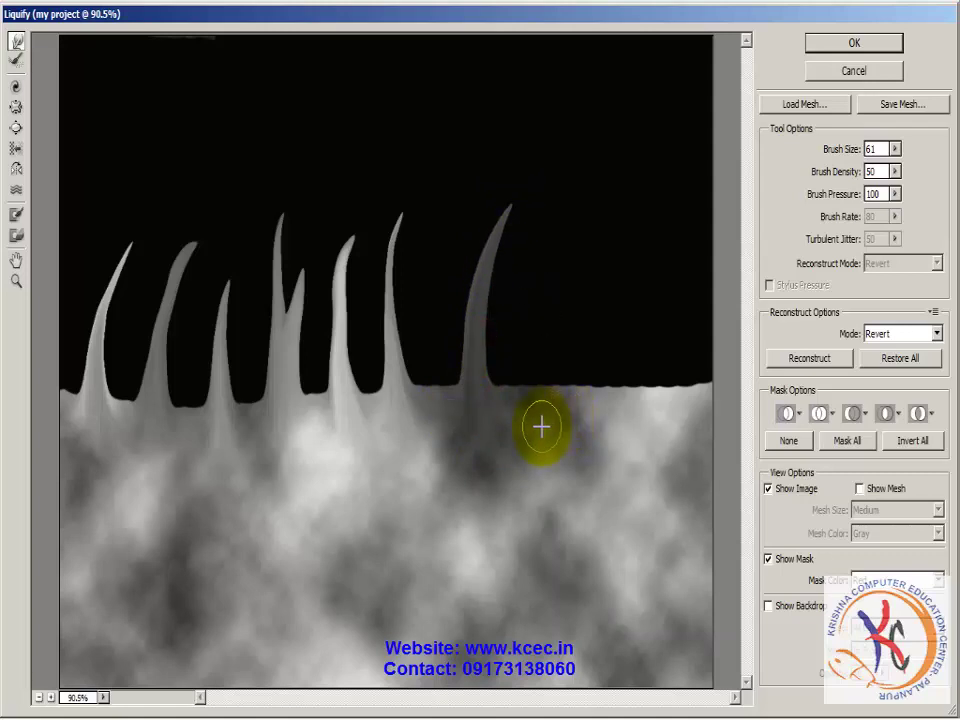
pyautogui.moveTo(542, 426)
pyautogui.mouseDown()
pyautogui.moveTo(557, 373)
pyautogui.moveTo(567, 203)
pyautogui.mouseUp()
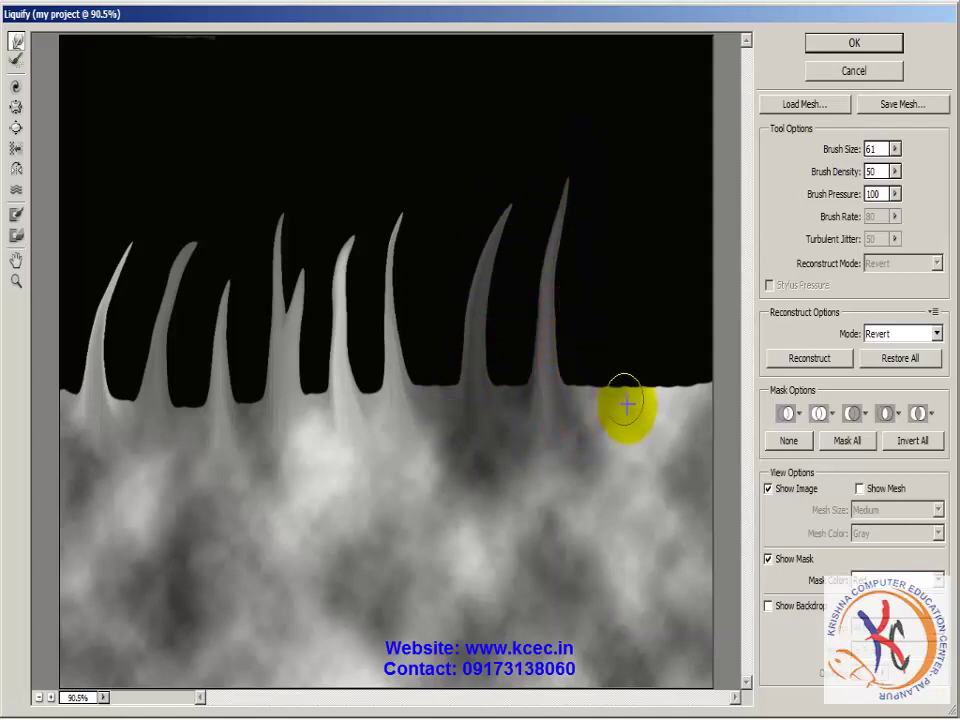
pyautogui.moveTo(621, 403); pyautogui.dragTo(611, 204)
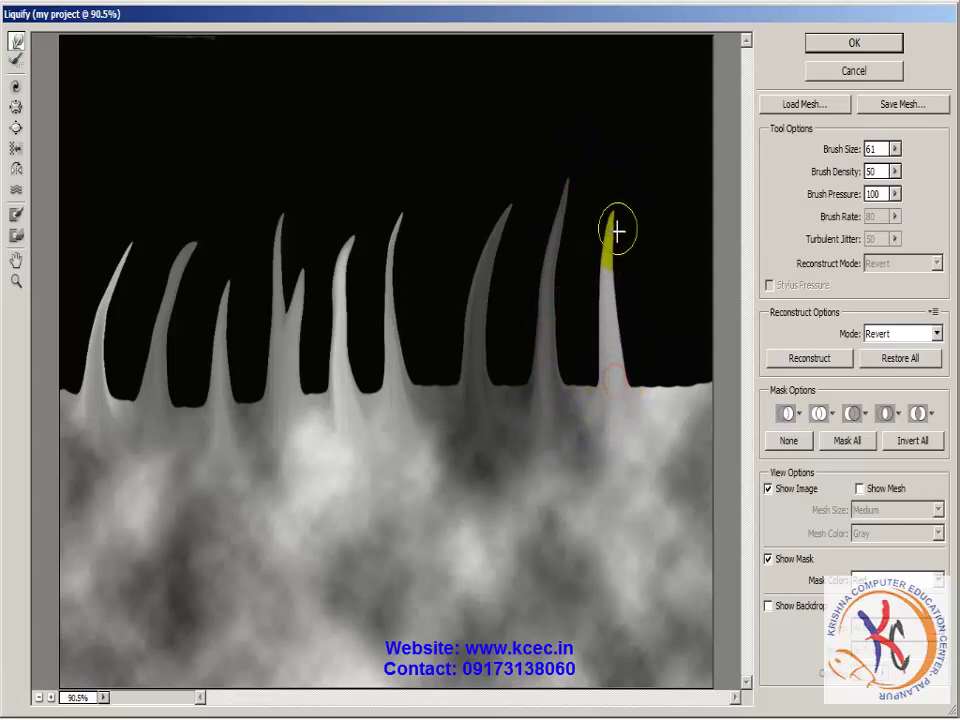
pyautogui.moveTo(614, 385); pyautogui.dragTo(628, 167)
# Pull thin new spikes upward near the far right edge.
pyautogui.moveTo(673, 366)
pyautogui.mouseDown()
pyautogui.moveTo(673, 375)
pyautogui.moveTo(677, 221)
pyautogui.mouseUp()
pyautogui.moveTo(673, 306); pyautogui.dragTo(694, 171)
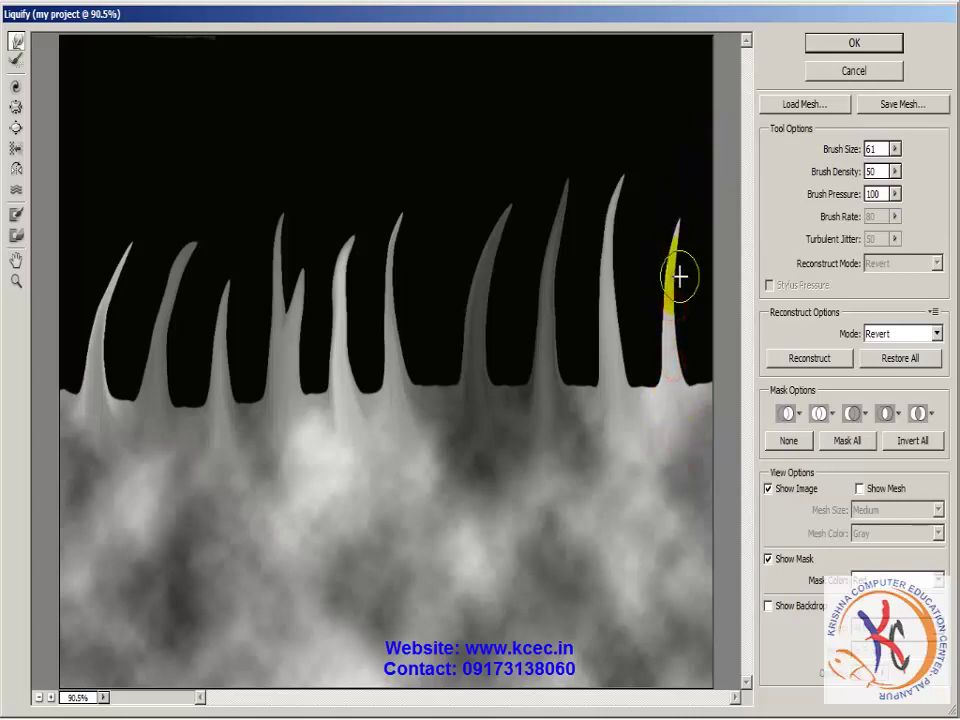
pyautogui.moveTo(677, 263); pyautogui.dragTo(688, 165)
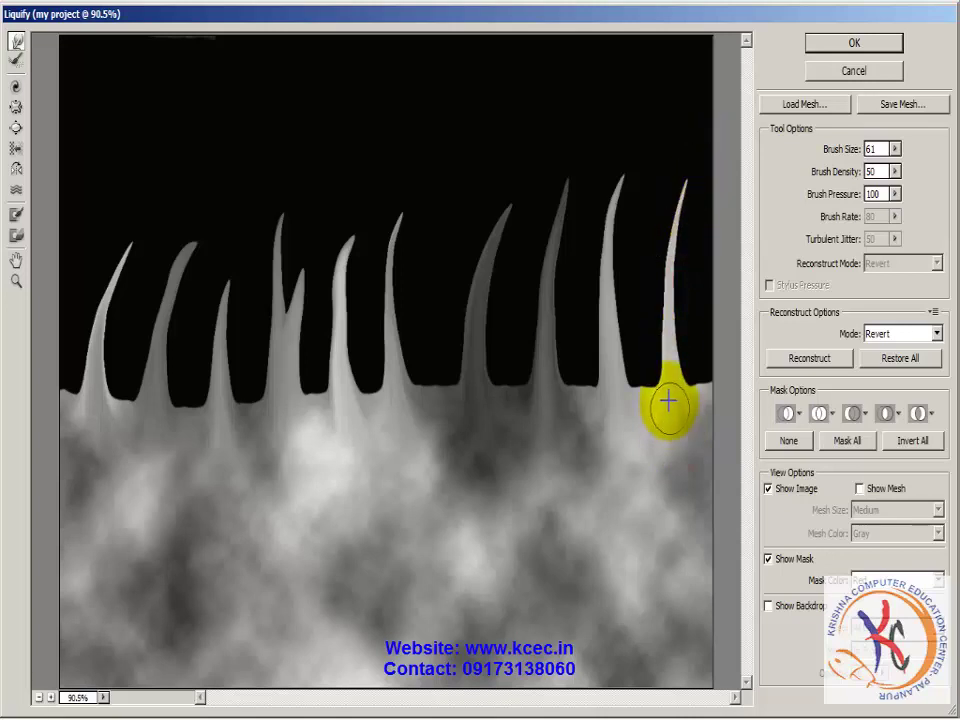
pyautogui.moveTo(668, 400); pyautogui.dragTo(669, 289)
pyautogui.moveTo(666, 334); pyautogui.dragTo(686, 176)
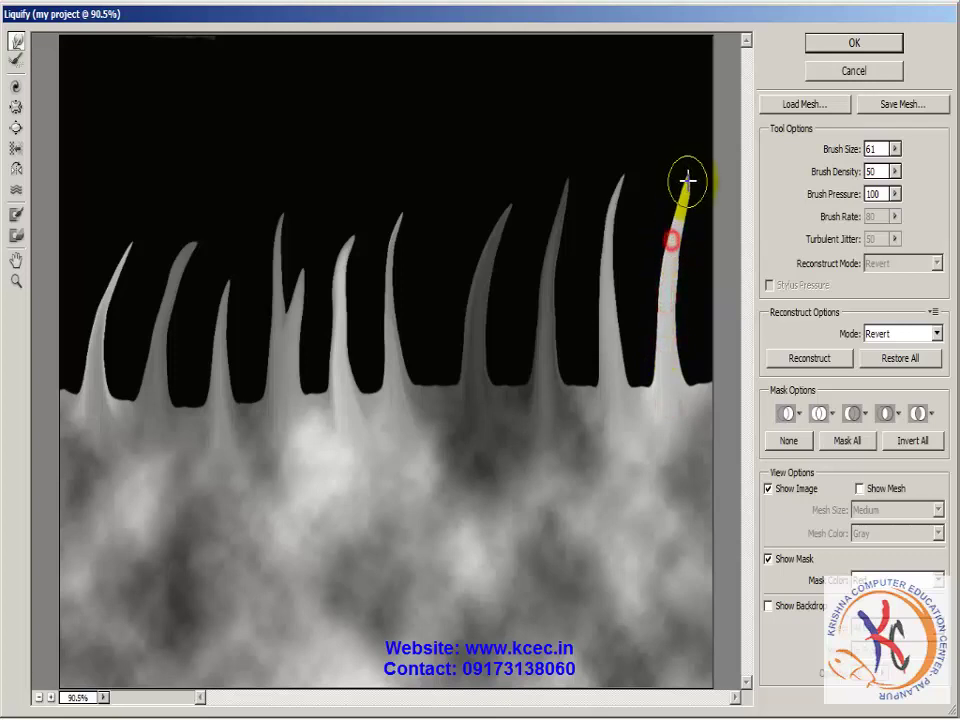
pyautogui.moveTo(699, 390); pyautogui.dragTo(703, 317)
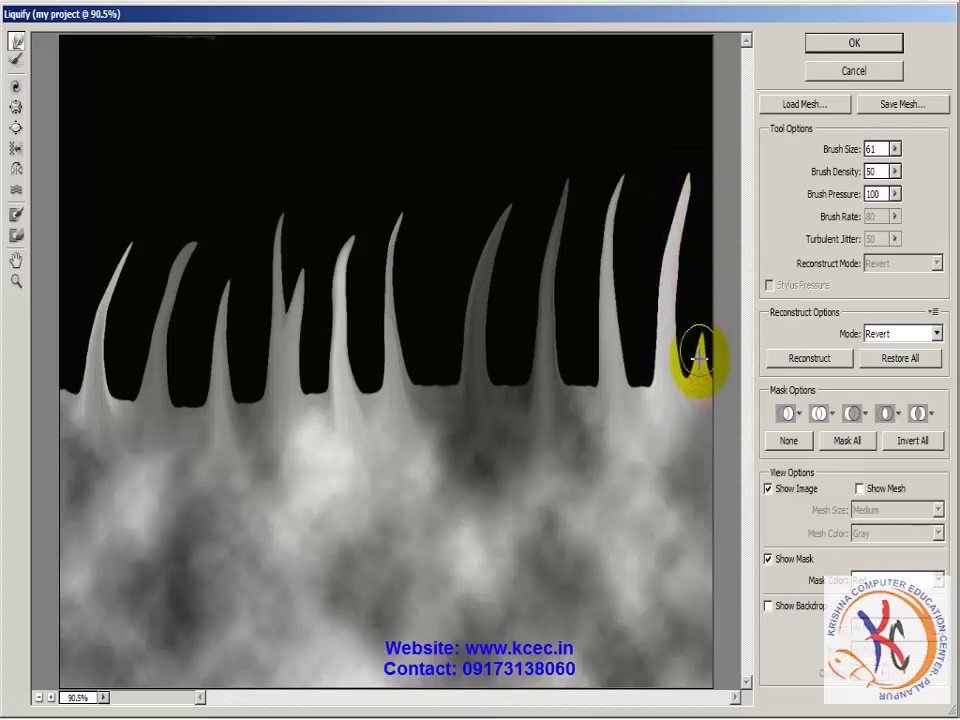
pyautogui.moveTo(697, 360); pyautogui.dragTo(706, 256)
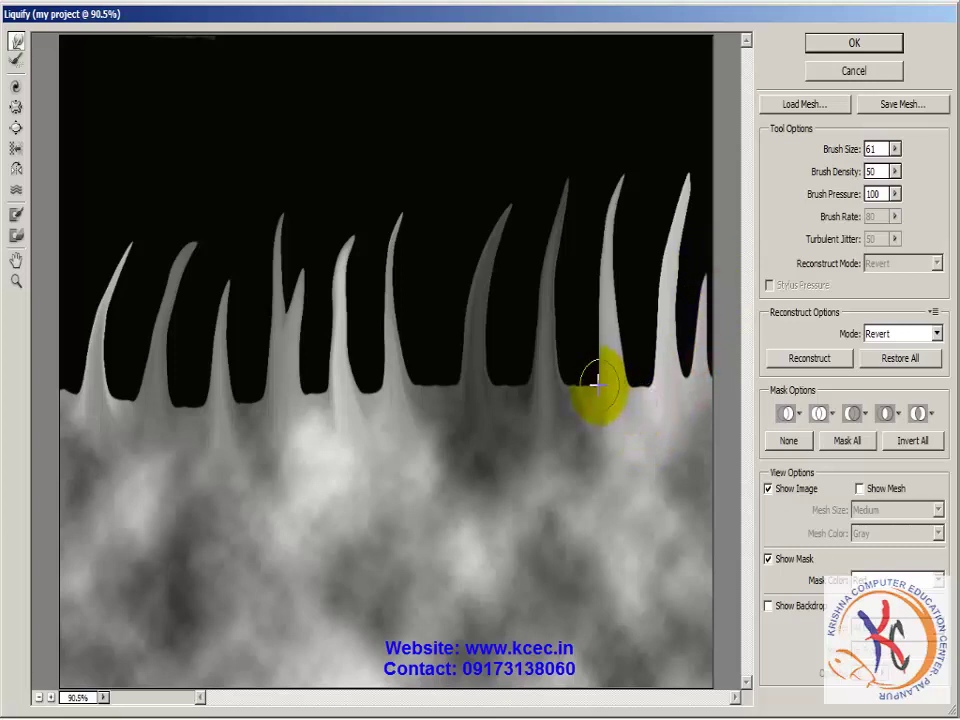
# Add forked branches to the middle spikes and stretch the left-side spikes taller.
pyautogui.moveTo(566, 398); pyautogui.dragTo(568, 288)
pyautogui.moveTo(556, 335); pyautogui.dragTo(583, 229)
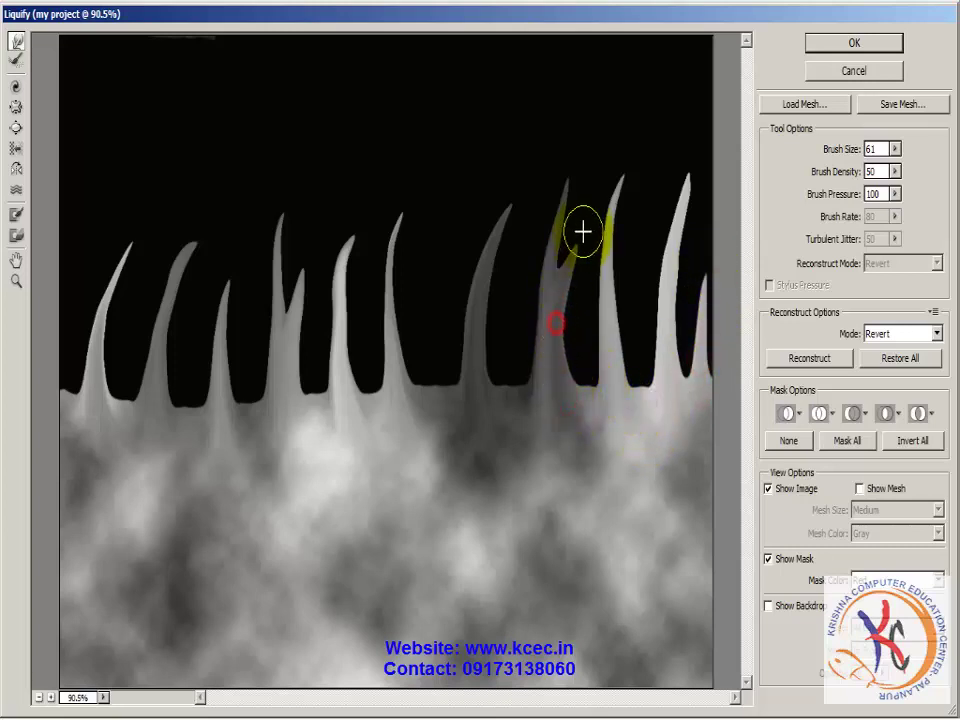
pyautogui.moveTo(495, 428); pyautogui.dragTo(529, 257)
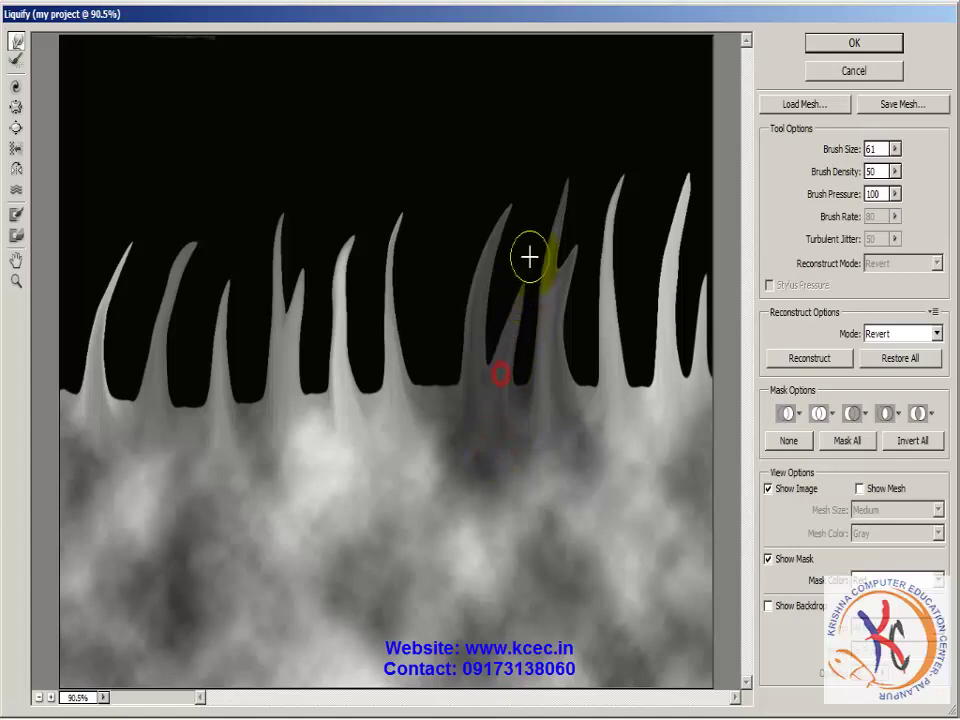
pyautogui.moveTo(425, 400)
pyautogui.mouseDown()
pyautogui.moveTo(431, 306)
pyautogui.moveTo(415, 357)
pyautogui.mouseUp()
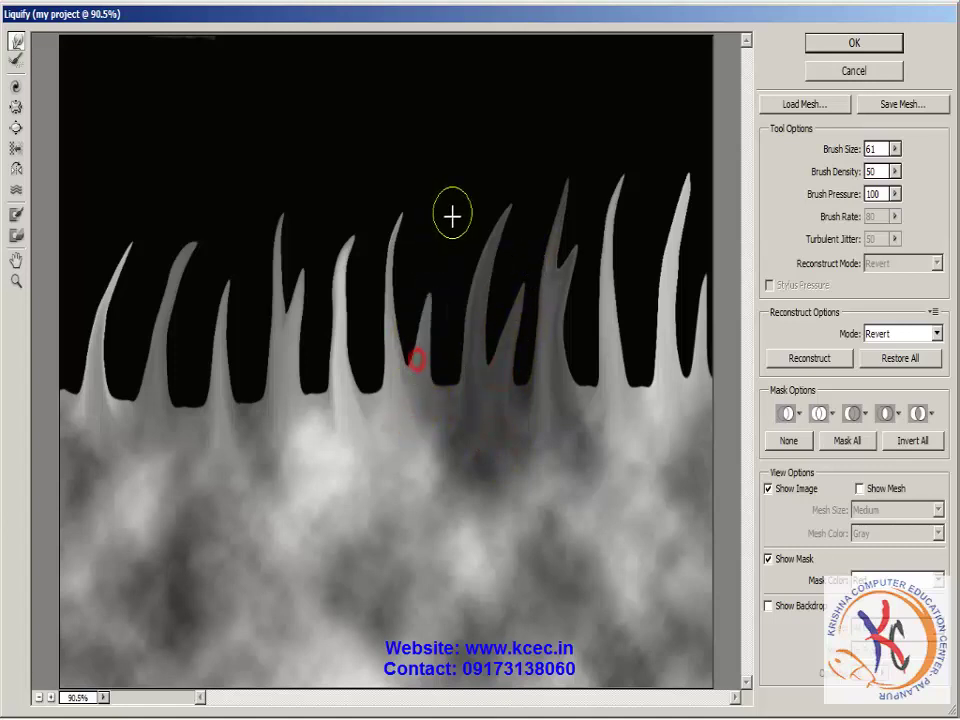
pyautogui.moveTo(364, 450); pyautogui.dragTo(366, 440)
pyautogui.moveTo(402, 374); pyautogui.dragTo(439, 294)
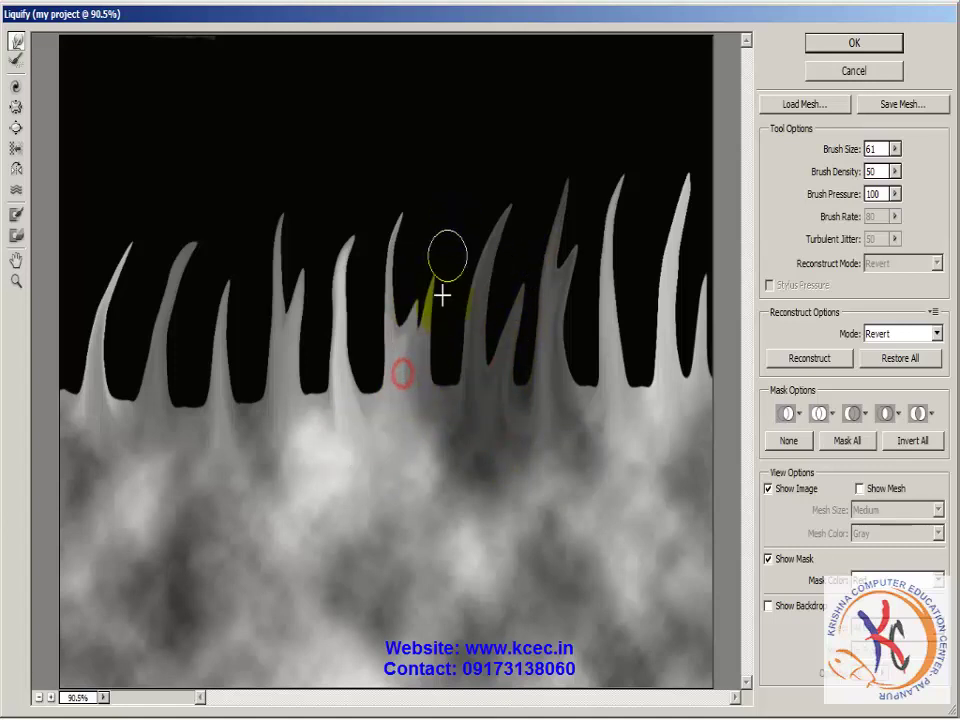
pyautogui.moveTo(364, 403)
pyautogui.mouseDown()
pyautogui.moveTo(369, 396)
pyautogui.moveTo(349, 403)
pyautogui.moveTo(366, 390)
pyautogui.moveTo(369, 403)
pyautogui.moveTo(298, 429)
pyautogui.moveTo(253, 407)
pyautogui.moveTo(248, 323)
pyautogui.mouseUp()
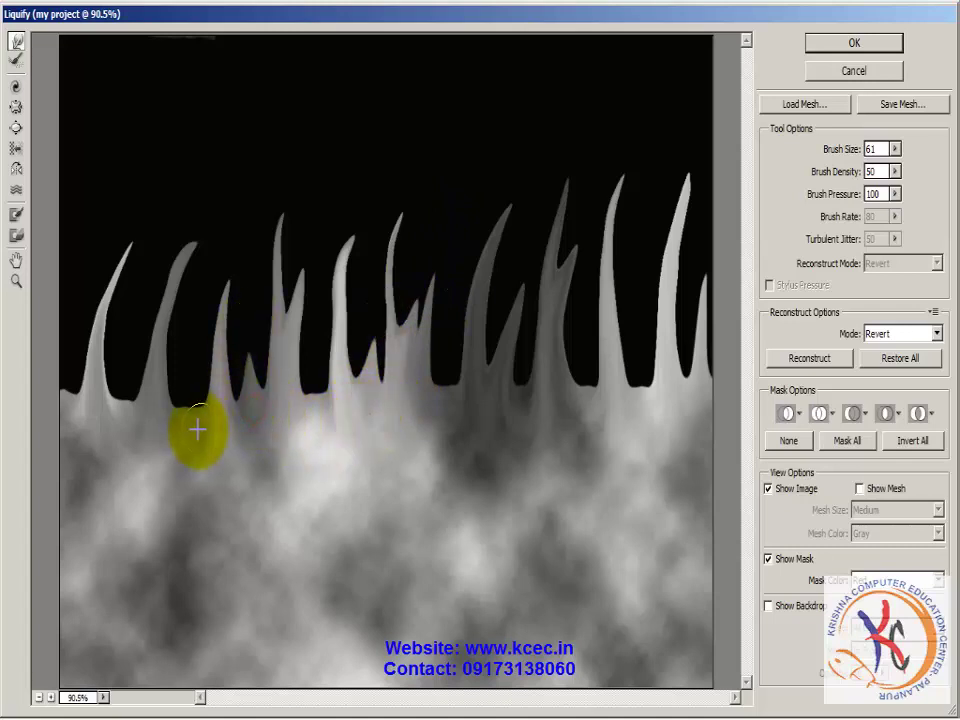
pyautogui.moveTo(188, 432); pyautogui.dragTo(197, 332)
pyautogui.moveTo(115, 413); pyautogui.dragTo(146, 301)
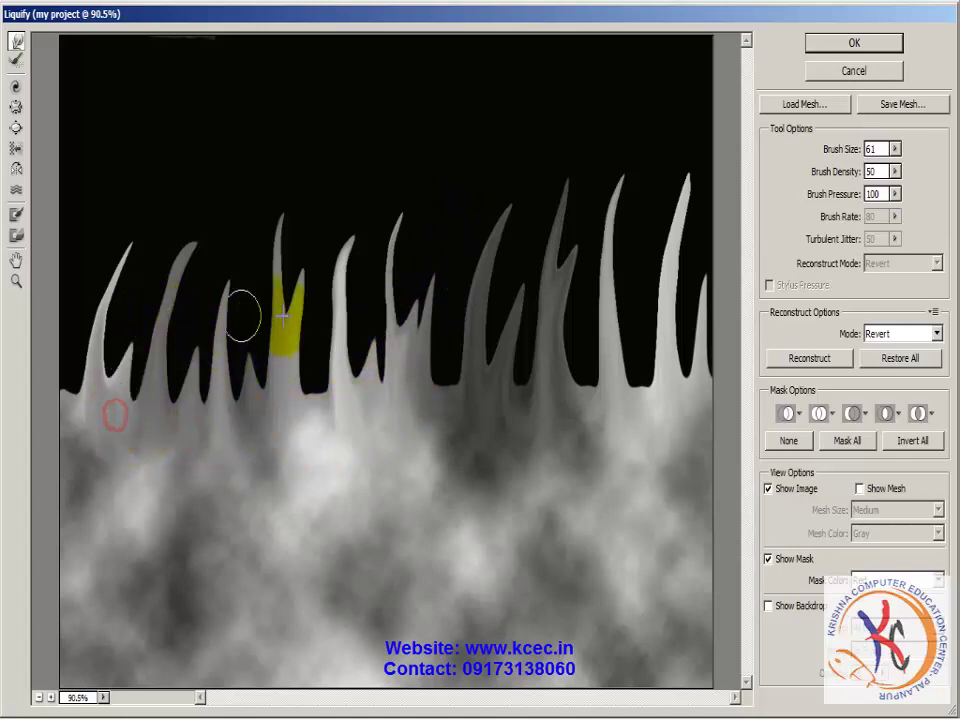
# Commit the Liquify warp, then convert the image to Grayscale (discarding colour) and Indexed Color.
pyautogui.click(860, 43)
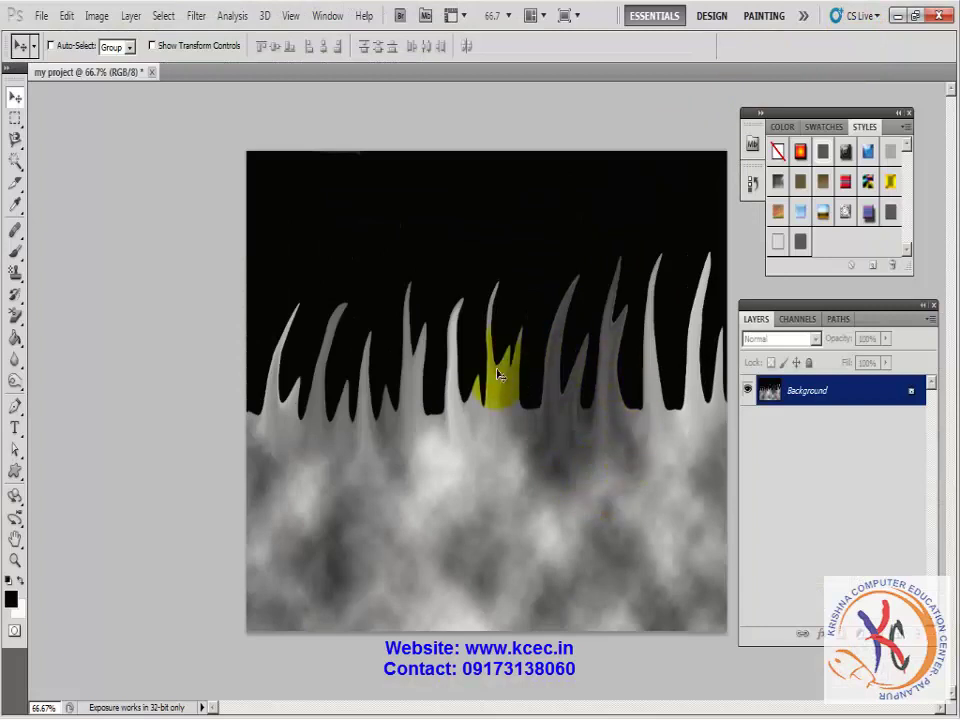
pyautogui.click(106, 20)
pyautogui.moveTo(103, 35)
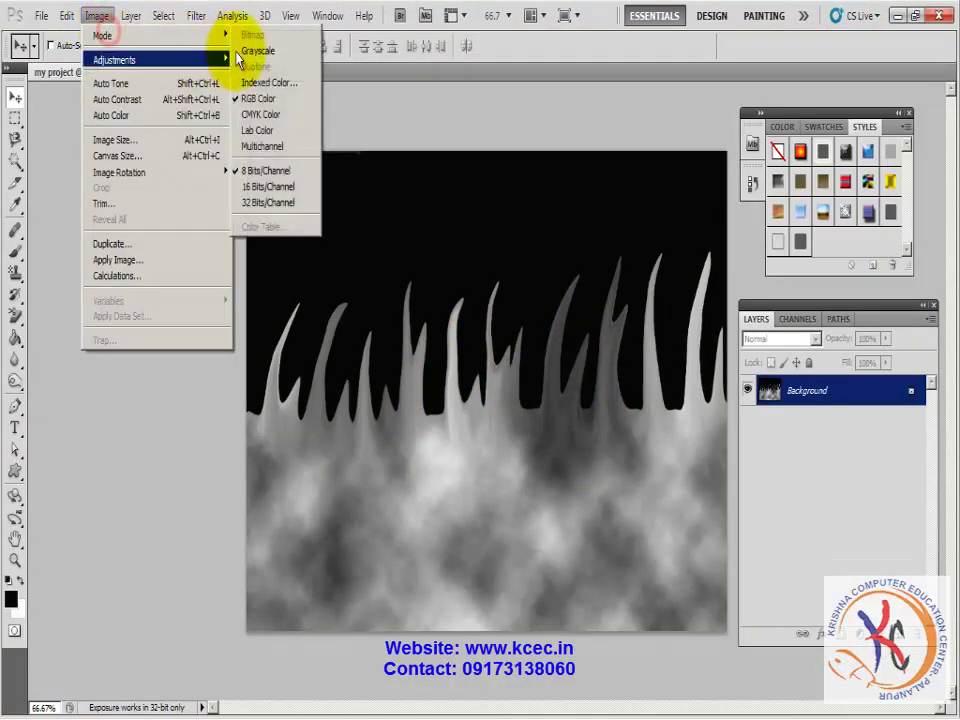
pyautogui.click(255, 52)
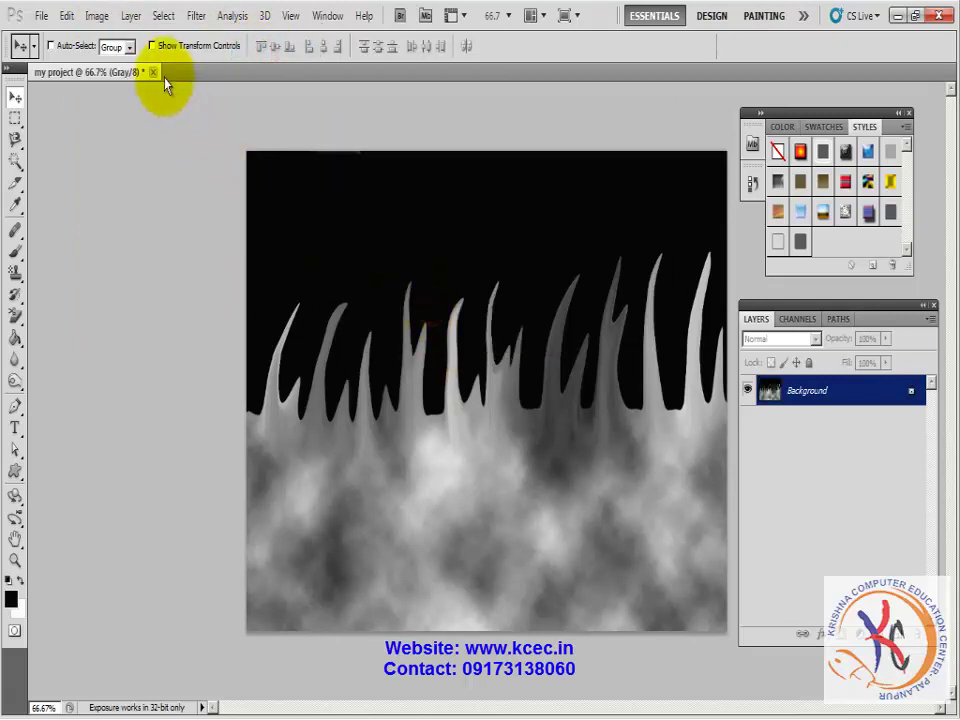
pyautogui.click(96, 16)
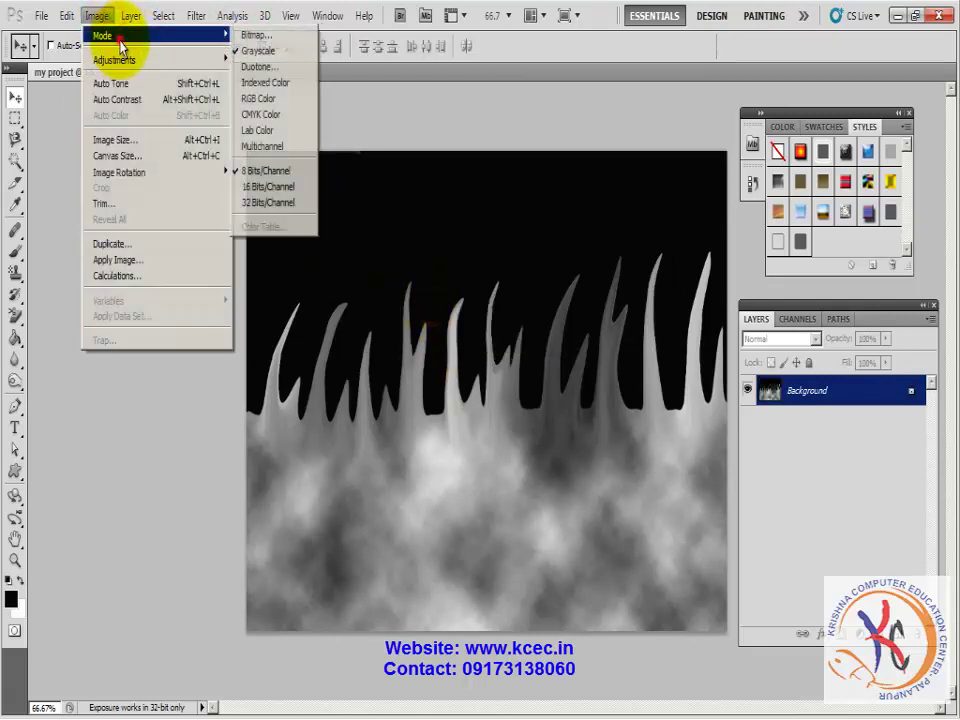
pyautogui.moveTo(103, 35)
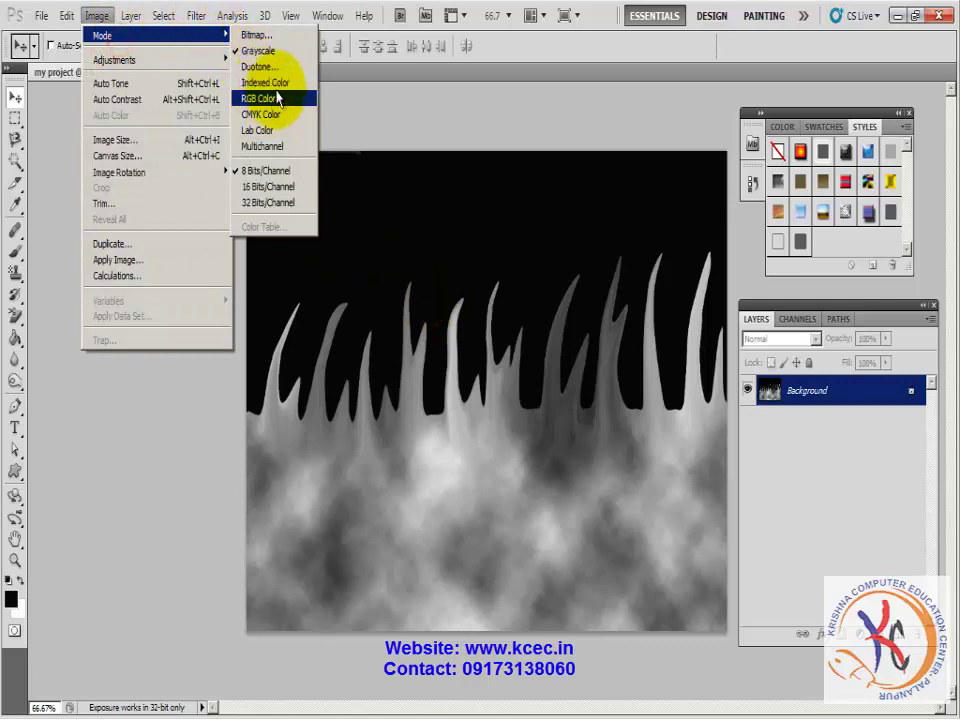
pyautogui.click(275, 83)
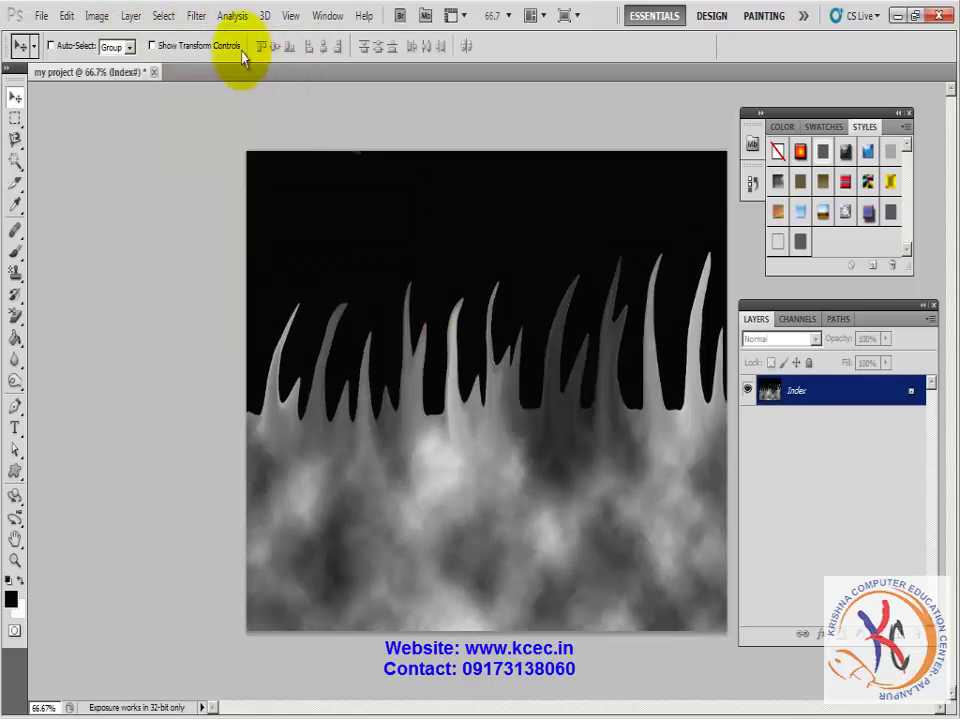
pyautogui.click(96, 16)
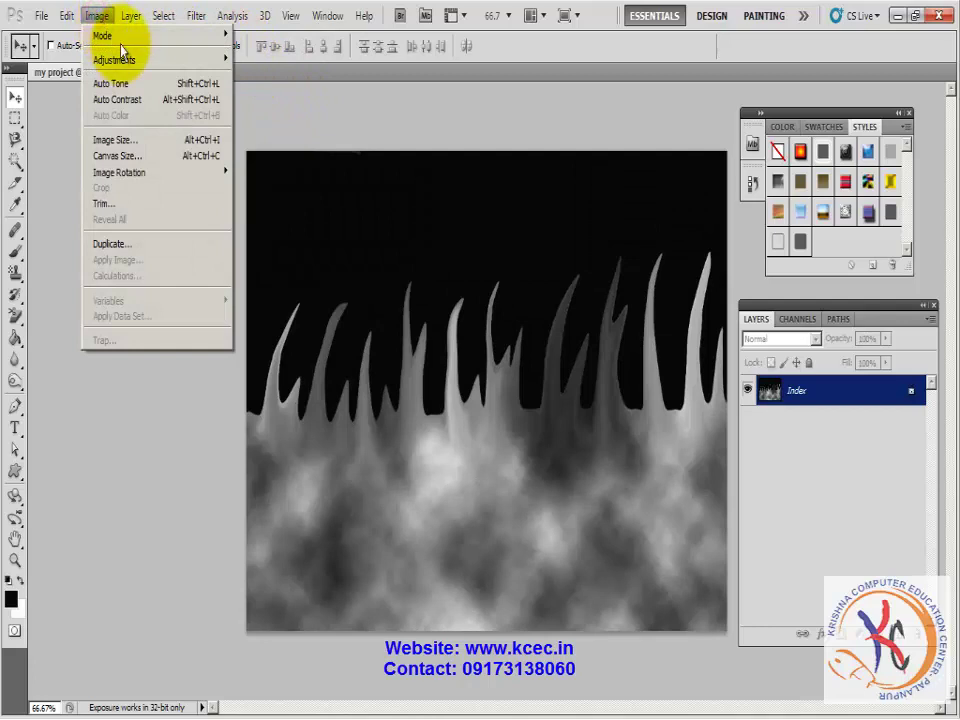
pyautogui.moveTo(150, 35)
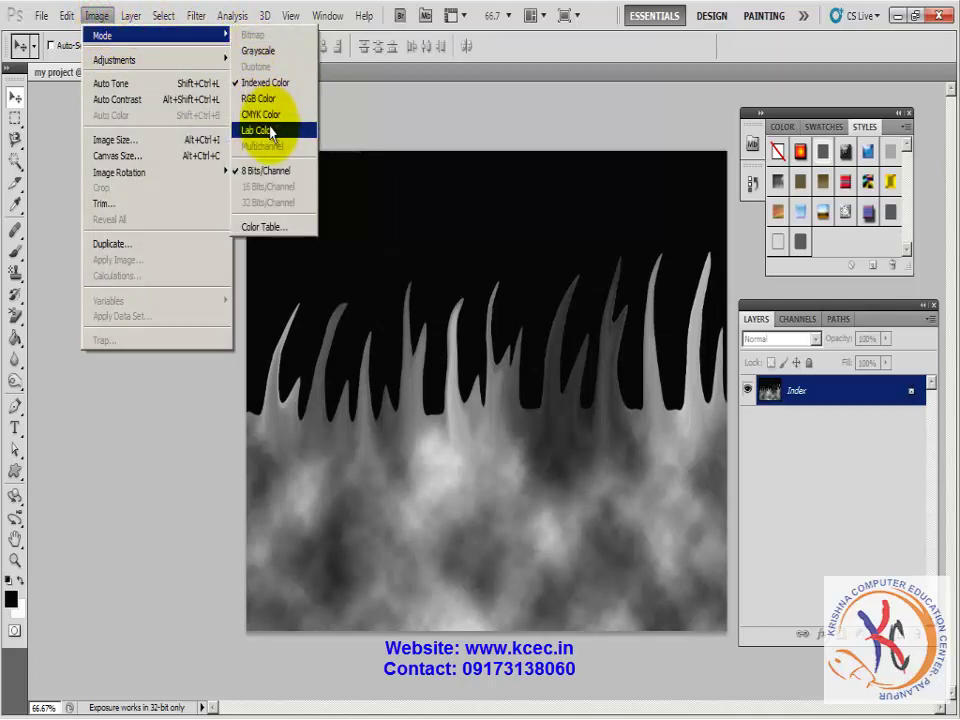
# Apply the Black Body colour table to the indexed image.
pyautogui.click(260, 228)
pyautogui.click(532, 163)
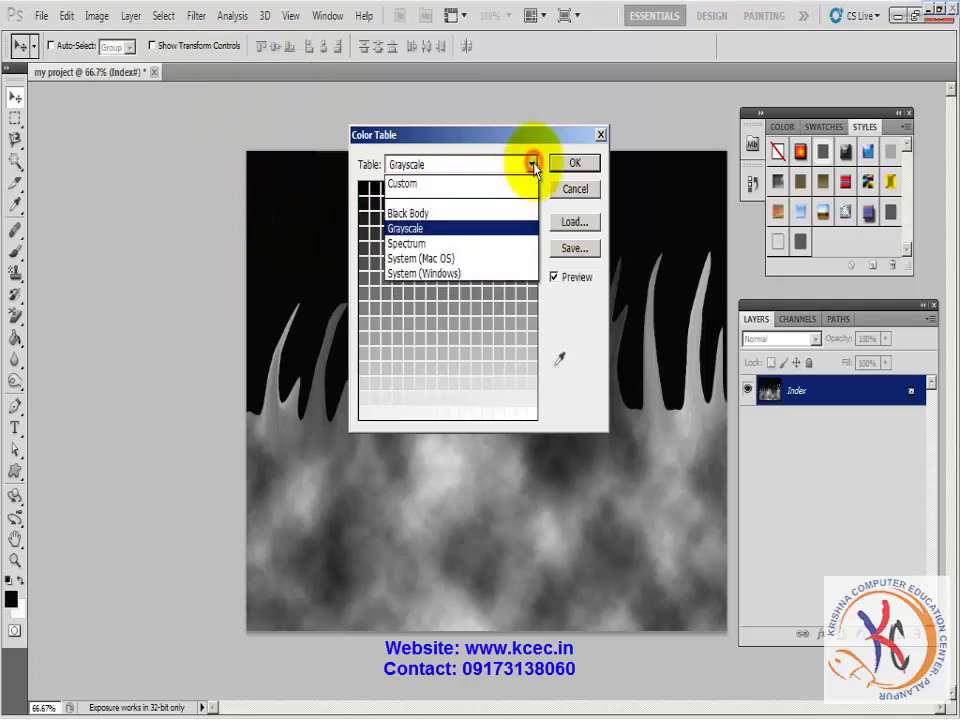
pyautogui.click(448, 213)
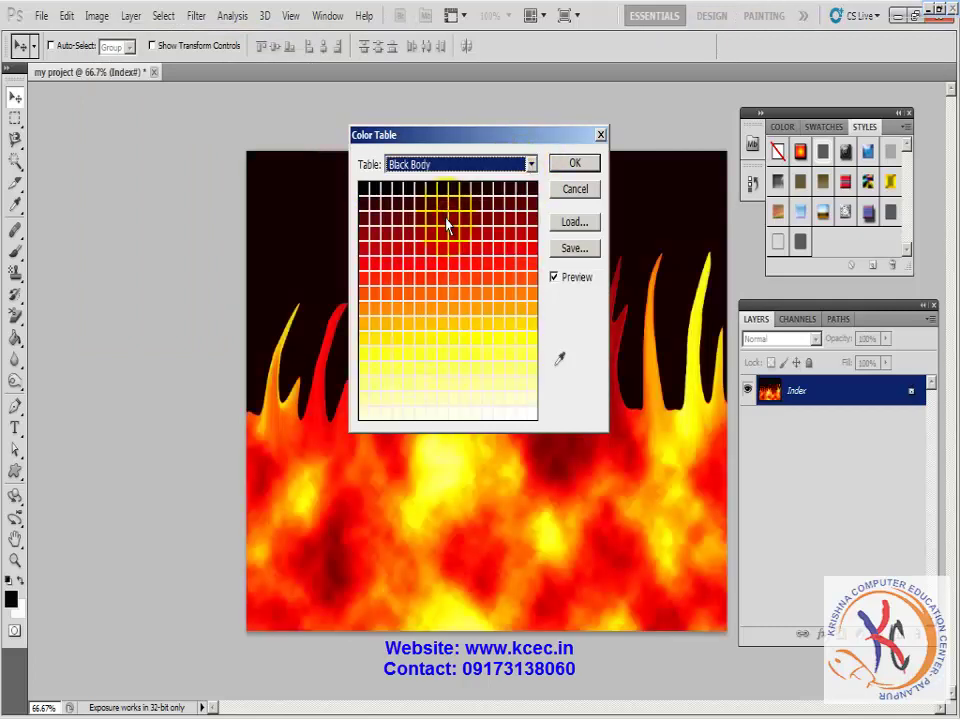
pyautogui.click(566, 166)
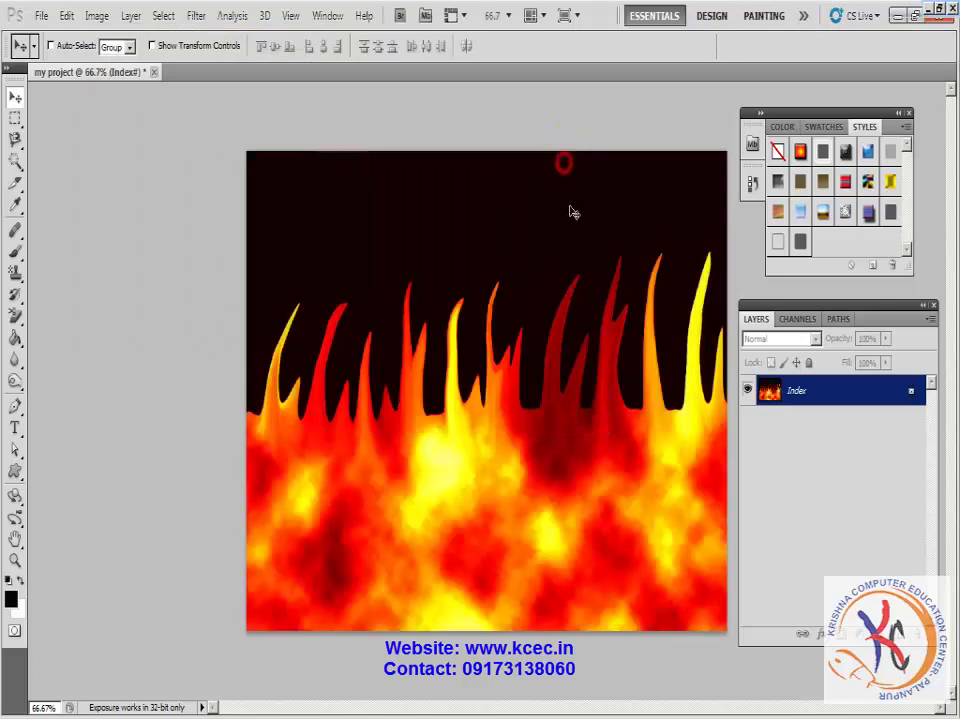